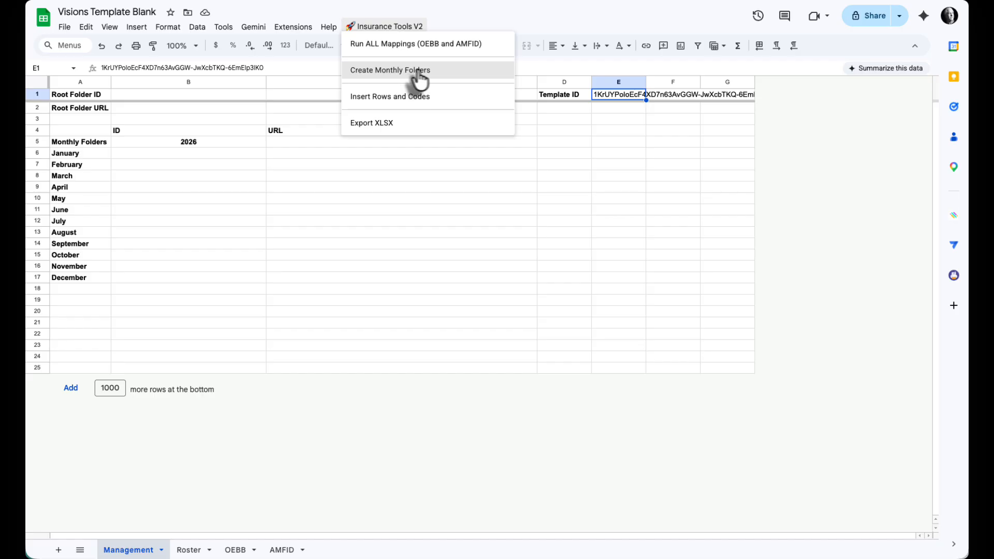
Step: Run the Create Monthly Folders script from Insurance Tools V2 on the Visions Template Blank spreadsheet
{"action": "left_click", "coordinate": [623, 117]}
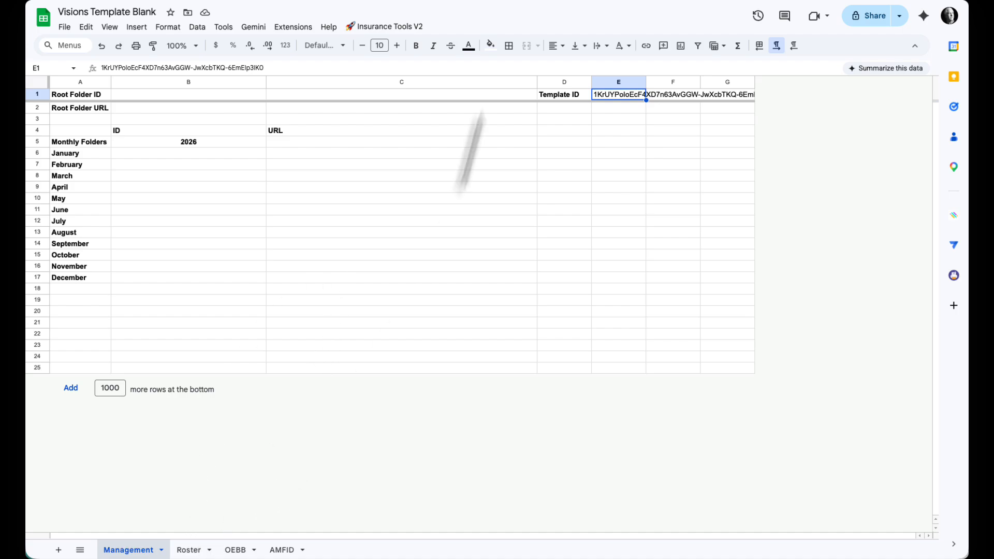
{"action": "left_click", "coordinate": [388, 27]}
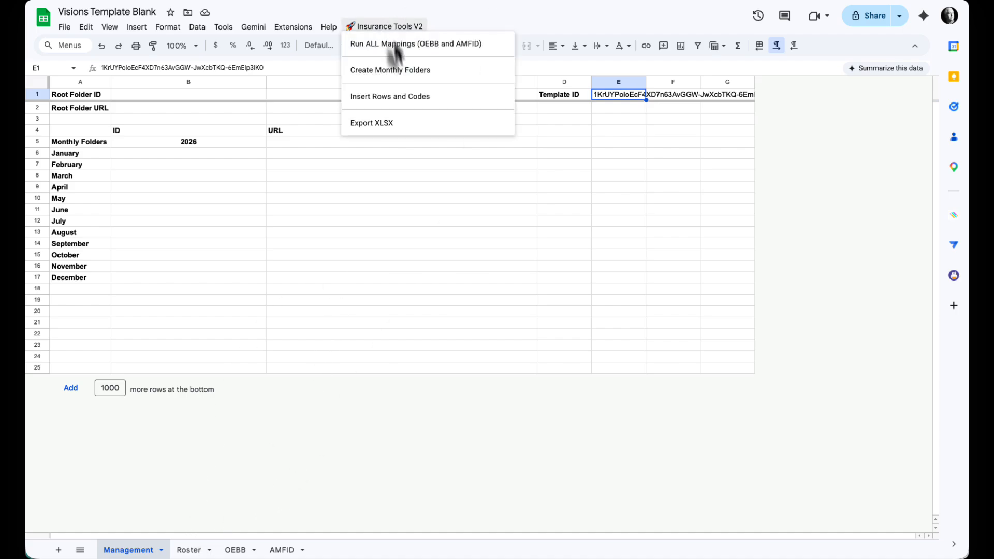
{"action": "left_click", "coordinate": [413, 81]}
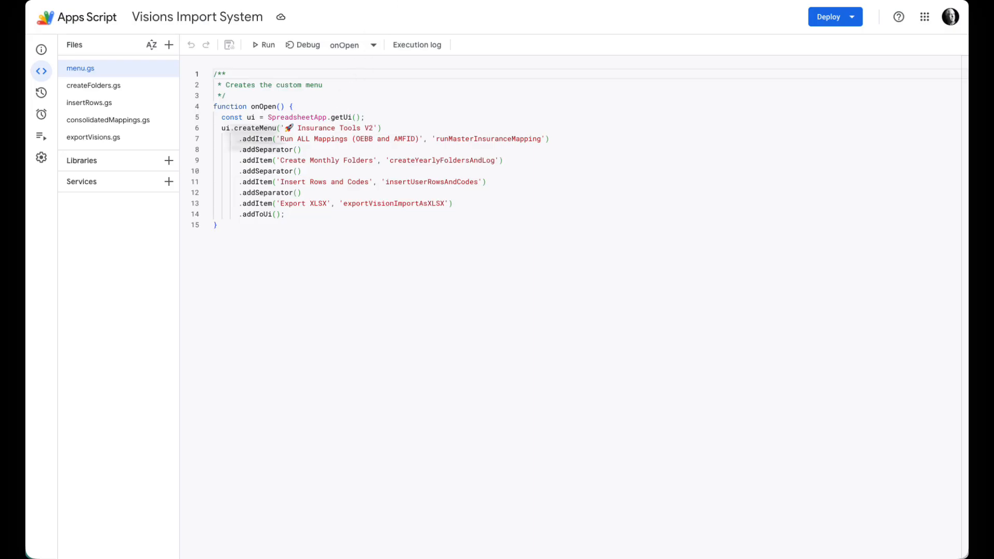
Step: Switch to Apps Script and examine the createFolders.gs code that builds the root folder and monthly folders
{"action": "left_click", "coordinate": [105, 87]}
{"action": "left_click", "coordinate": [372, 138]}
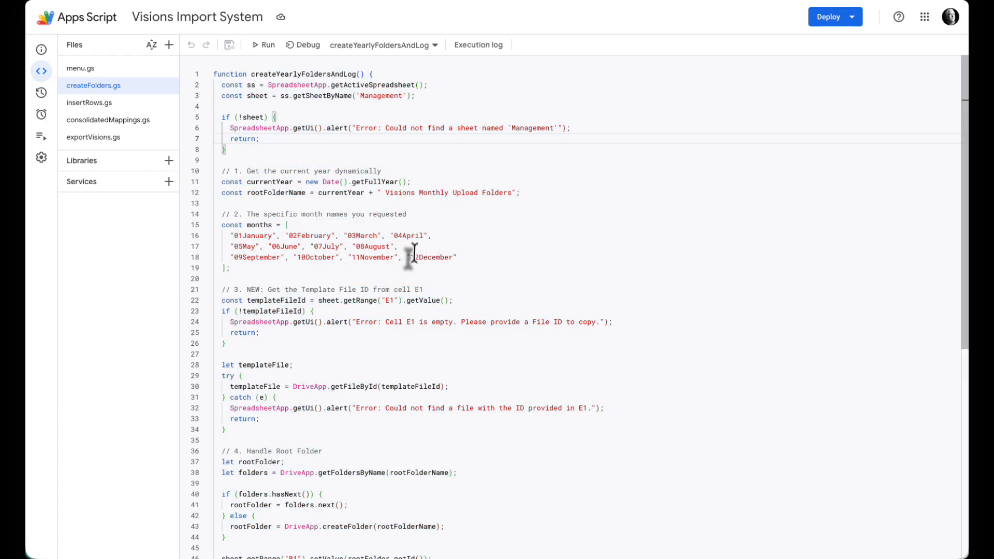
{"action": "scroll", "coordinate": [414, 259], "scroll_direction": "down", "scroll_amount": 1}
{"action": "scroll", "coordinate": [414, 259], "scroll_direction": "down", "scroll_amount": 7}
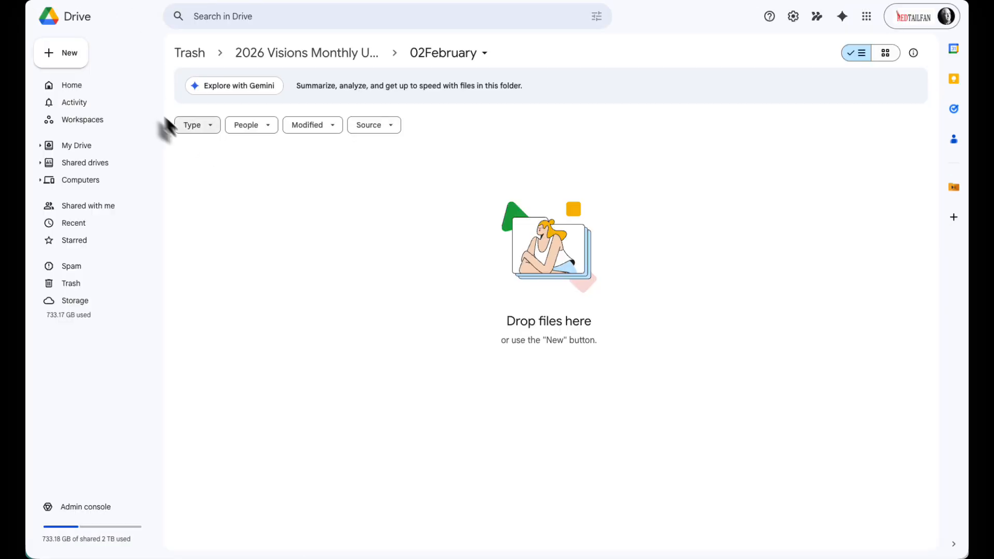
Step: In Google Drive, open the 2026 Visions Monthly Upload Folders folder and its 01January subfolder, acknowledging the script's completion in the spreadsheet
{"action": "left_click", "coordinate": [78, 147]}
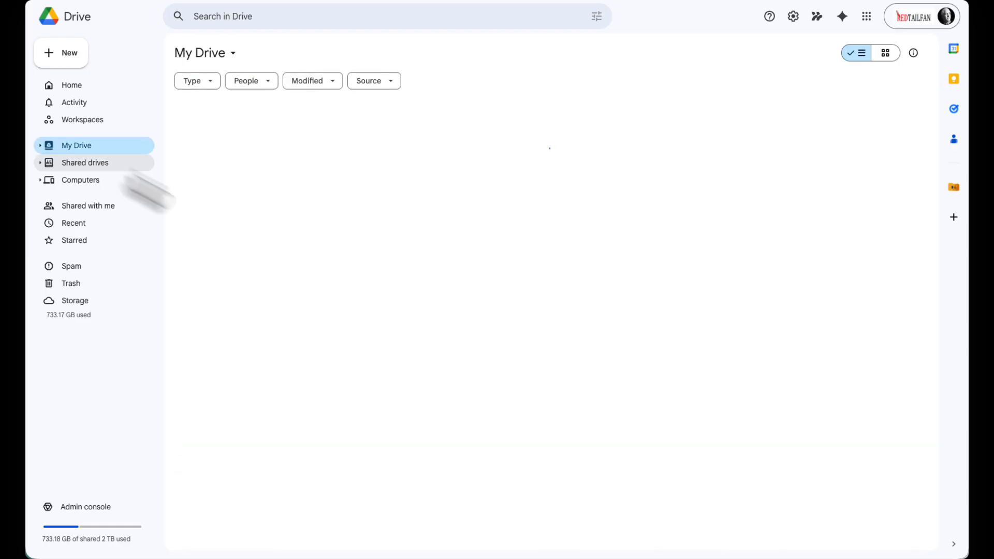
{"action": "scroll", "coordinate": [372, 290], "scroll_direction": "down", "scroll_amount": 6}
{"action": "scroll", "coordinate": [353, 285], "scroll_direction": "down", "scroll_amount": 7}
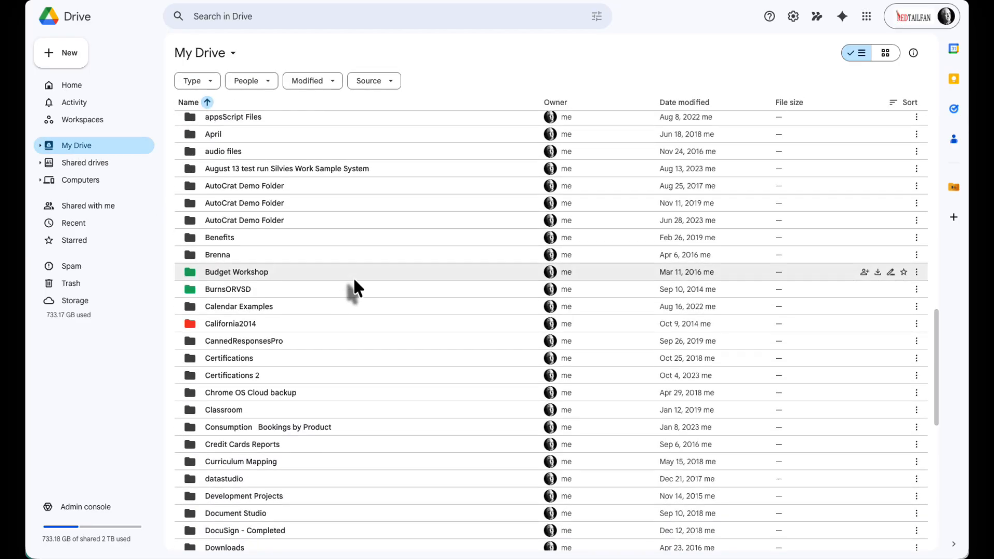
{"action": "scroll", "coordinate": [353, 285], "scroll_direction": "up", "scroll_amount": 5}
{"action": "scroll", "coordinate": [354, 280], "scroll_direction": "up", "scroll_amount": 1}
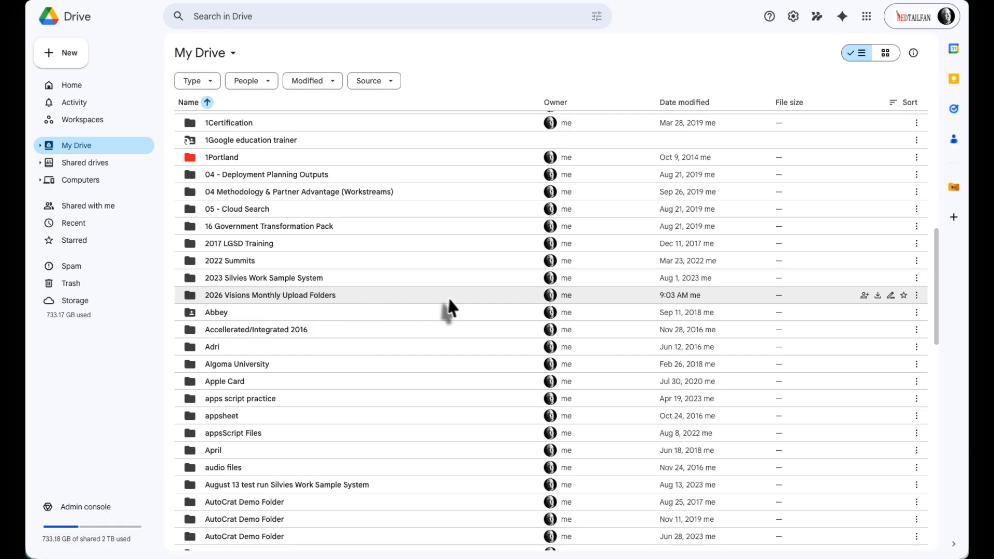
{"action": "double_click", "coordinate": [283, 293]}
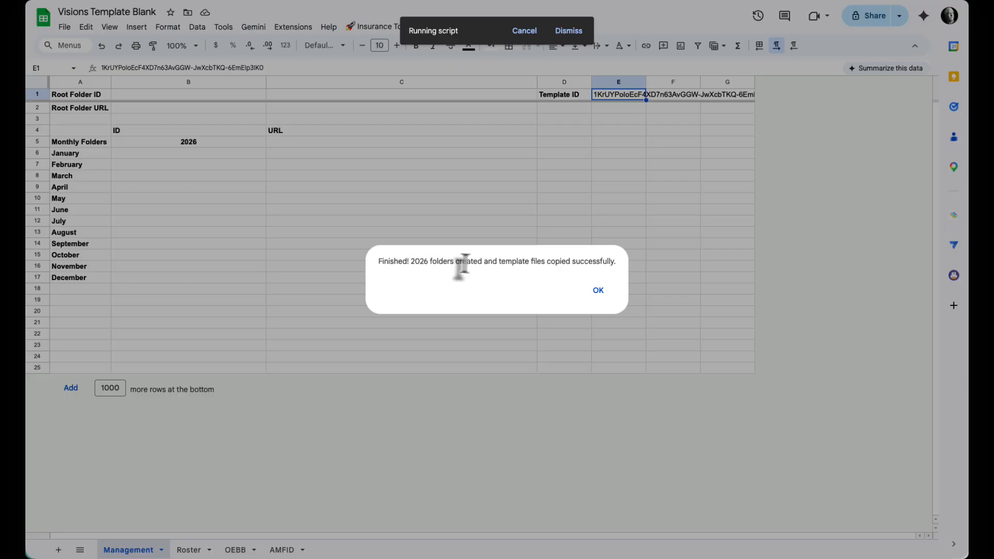
{"action": "left_click", "coordinate": [598, 291]}
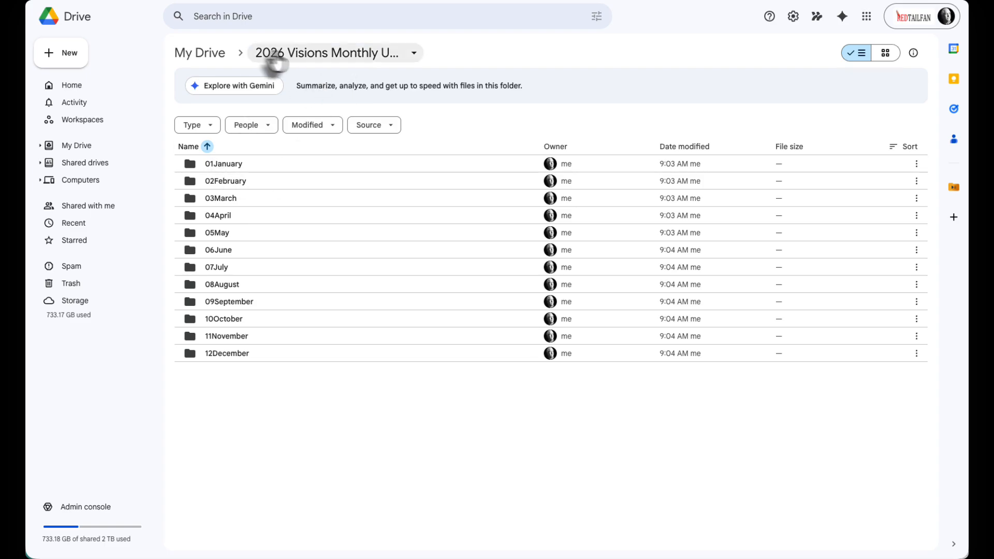
{"action": "double_click", "coordinate": [228, 164]}
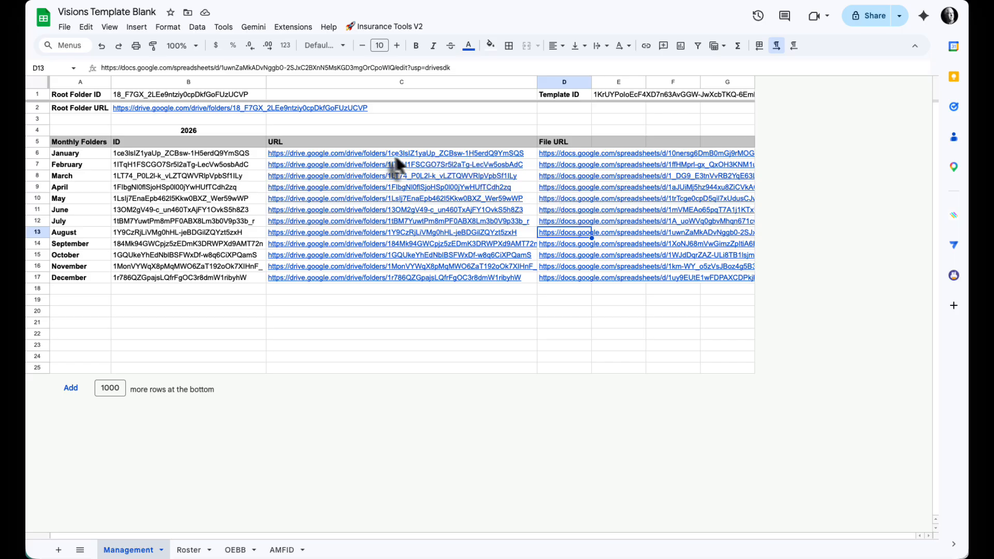
Step: From the template's Management sheet in Google Sheets, open January's linked upload file and check its Insurance Tools V2 commands
{"action": "mouse_move", "coordinate": [563, 162]}
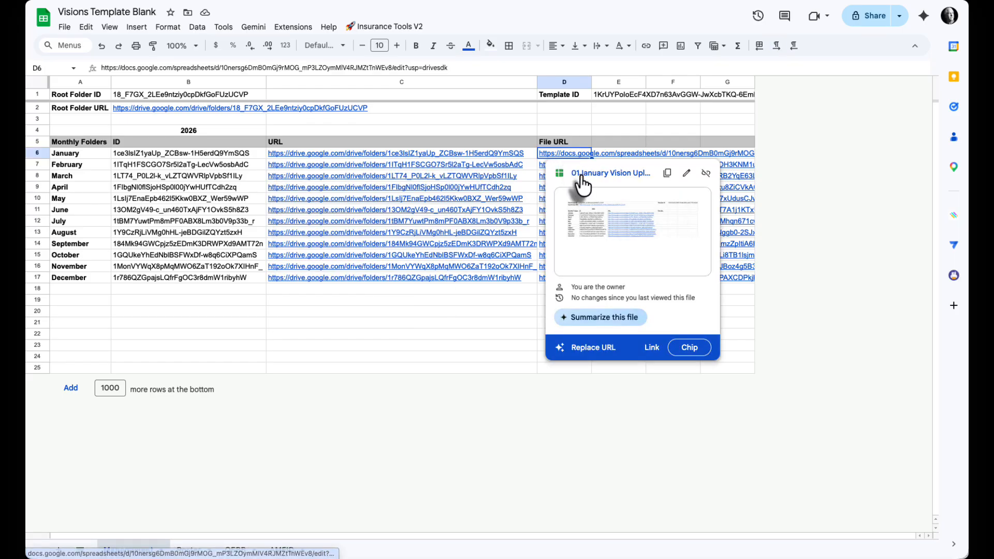
{"action": "left_click", "coordinate": [580, 176]}
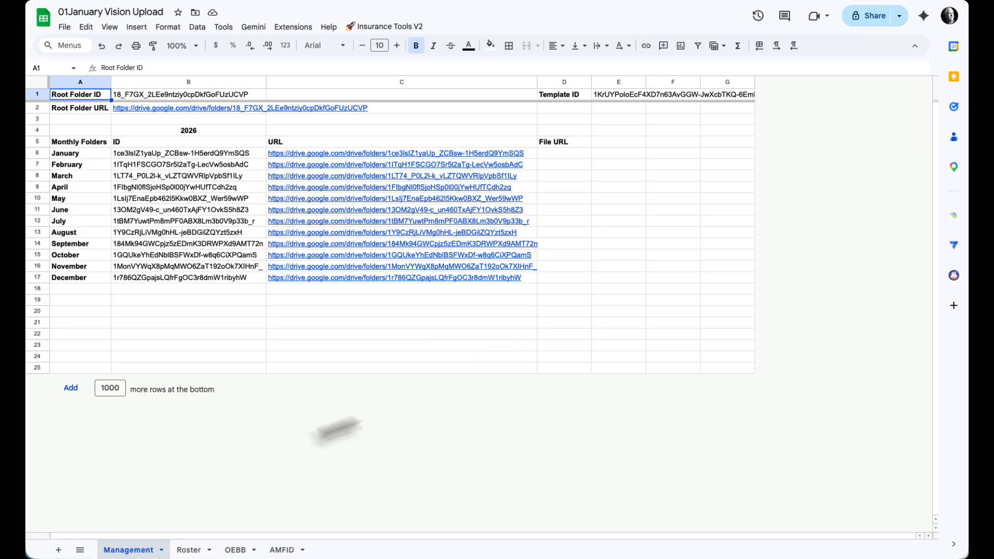
{"action": "left_click", "coordinate": [387, 26]}
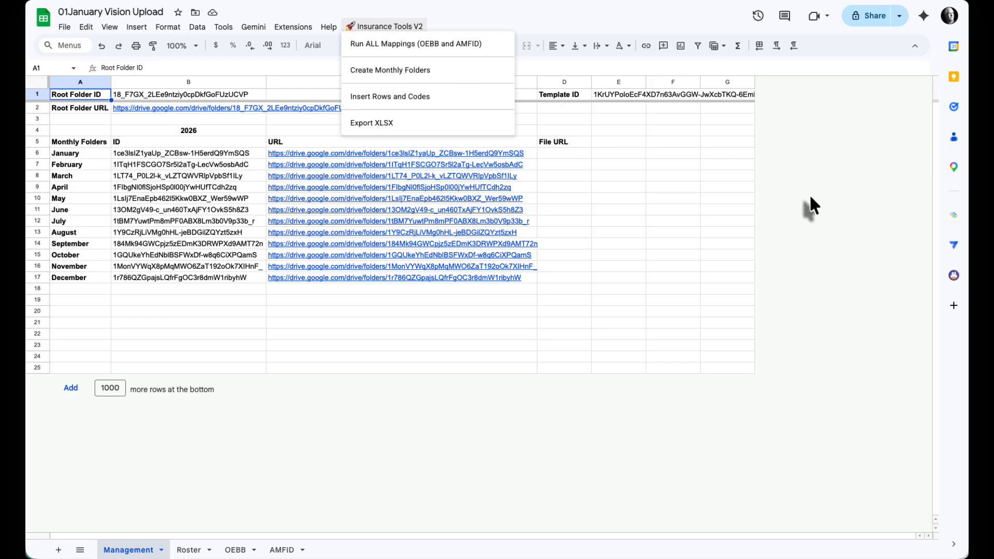
{"action": "left_click", "coordinate": [836, 184]}
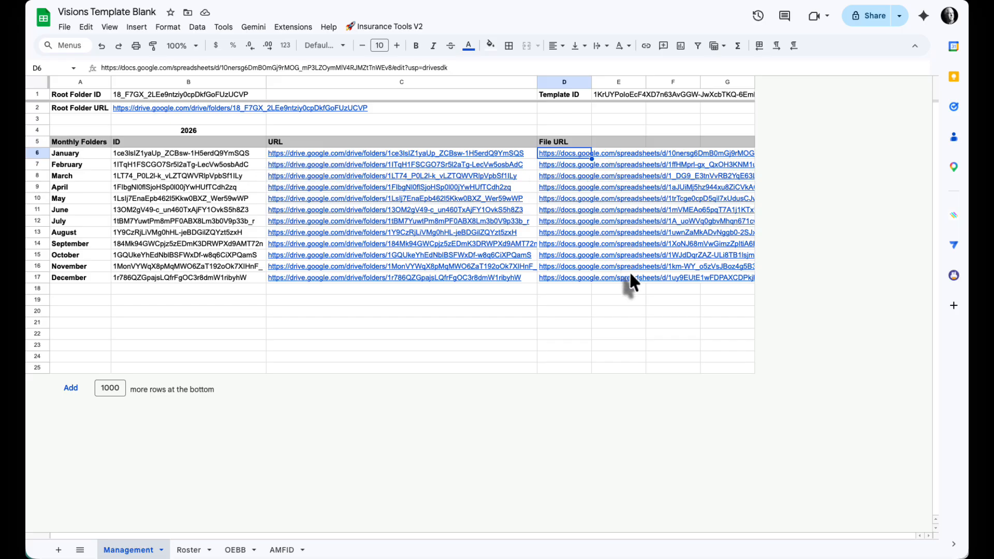
Step: View the template's Roster sheet and review the Insurance Tools V2 commands available for it
{"action": "left_click", "coordinate": [189, 549]}
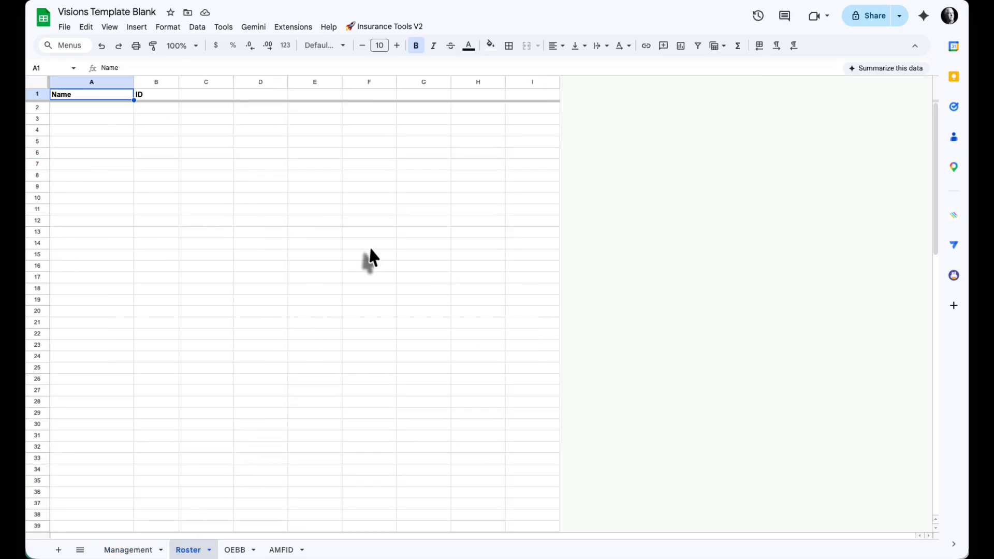
{"action": "left_click", "coordinate": [385, 27]}
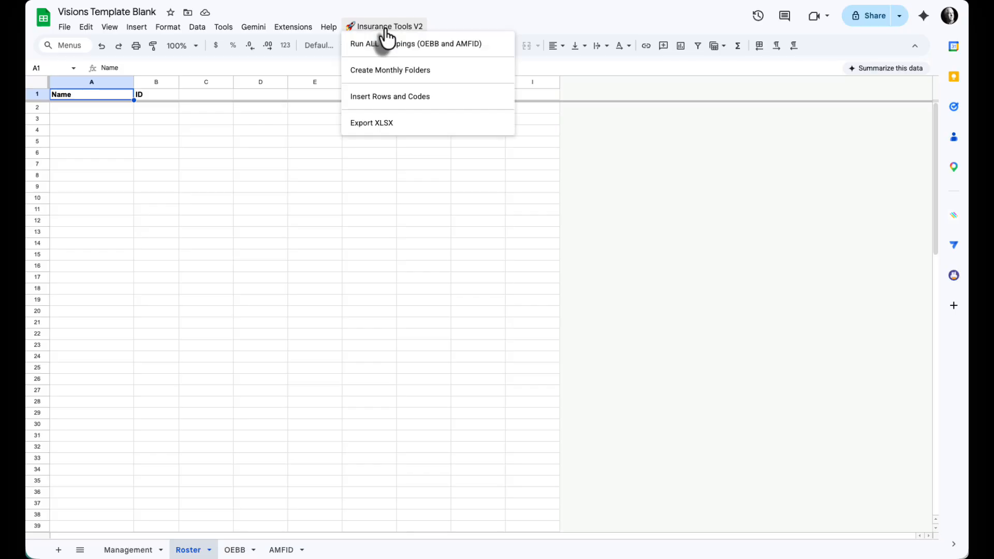
{"action": "left_click", "coordinate": [385, 28]}
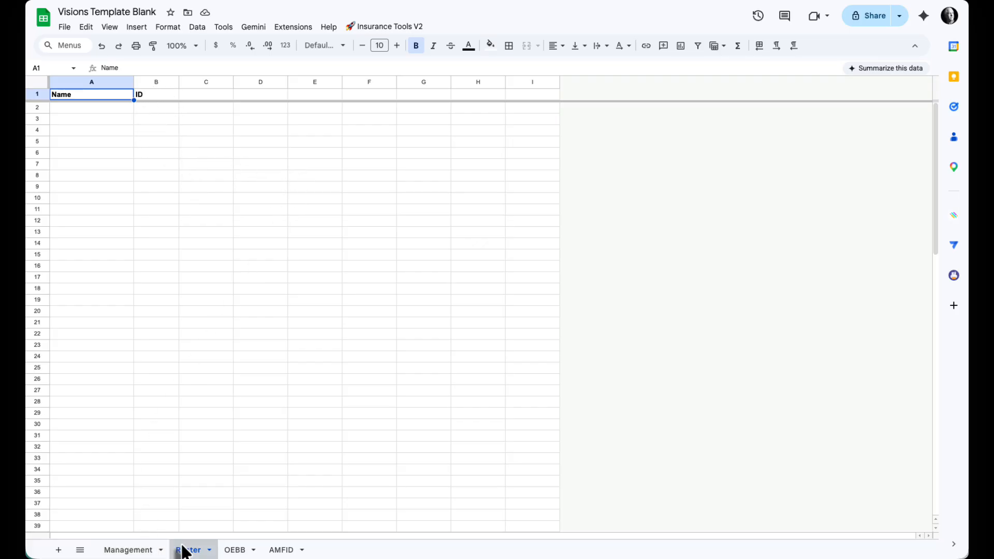
Step: On the OEBB sheet, highlight the cells under the Medical/RX, Vision and Dental/Ortho rate headings to examine the plan columns
{"action": "left_click", "coordinate": [234, 551]}
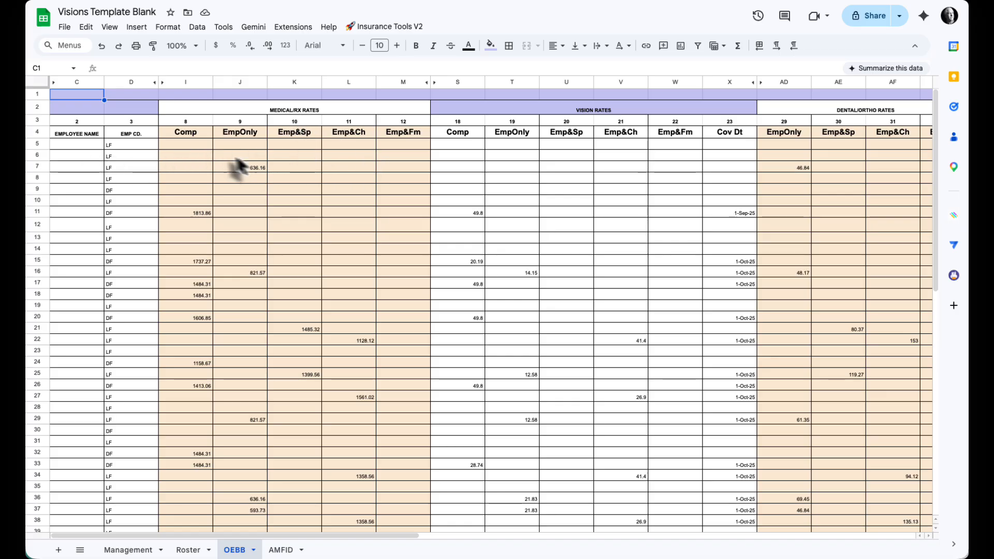
{"action": "left_click_drag", "start_coordinate": [210, 146], "coordinate": [404, 148]}
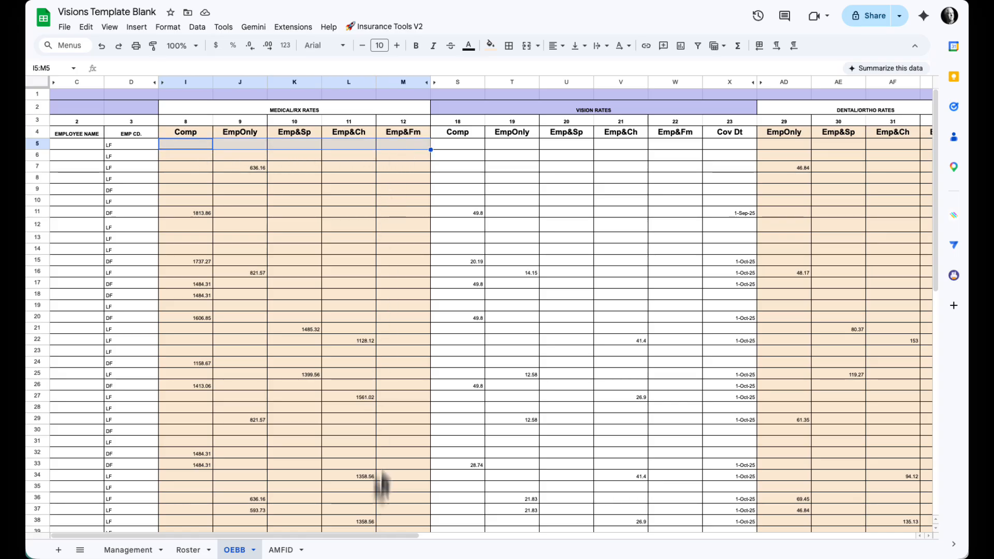
{"action": "left_click_drag", "start_coordinate": [465, 146], "coordinate": [729, 158]}
{"action": "scroll", "coordinate": [728, 175], "scroll_direction": "right", "scroll_amount": 5}
{"action": "left_click_drag", "start_coordinate": [635, 144], "coordinate": [774, 155]}
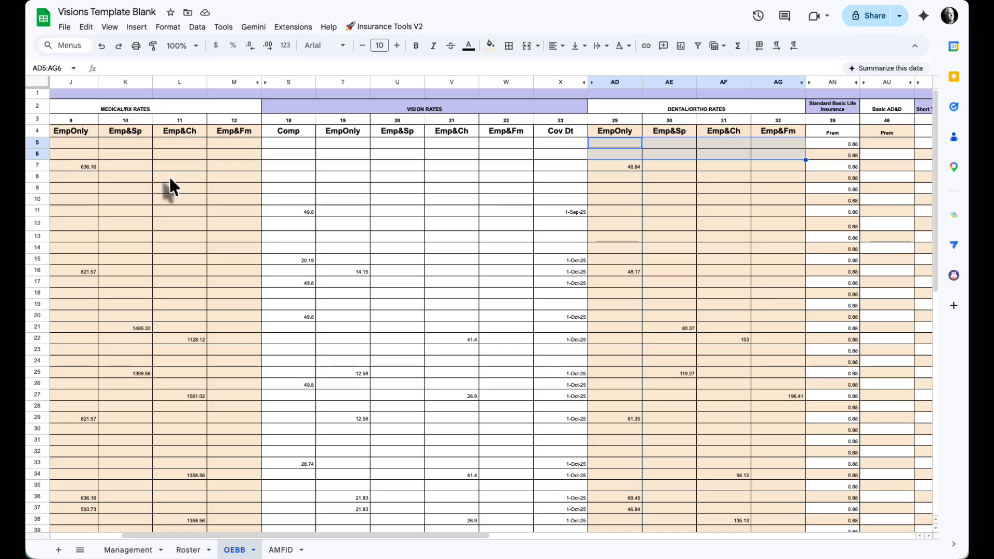
Step: Examine the OEBB life, disability, AD&D, long-term care and surcharge columns through TOTAL, and view the AMFID sheet
{"action": "scroll", "coordinate": [580, 222], "scroll_direction": "right", "scroll_amount": 8}
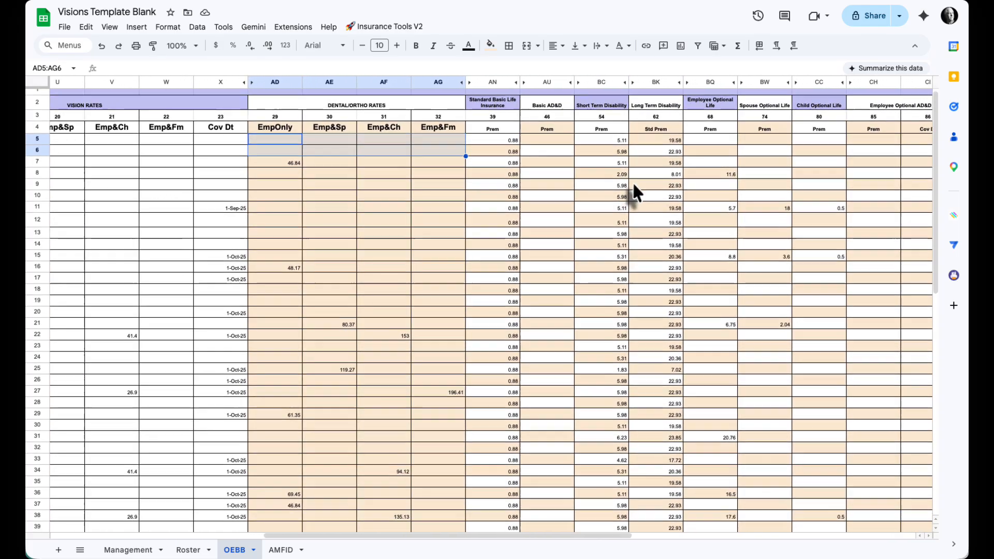
{"action": "scroll", "coordinate": [630, 191], "scroll_direction": "right", "scroll_amount": 1}
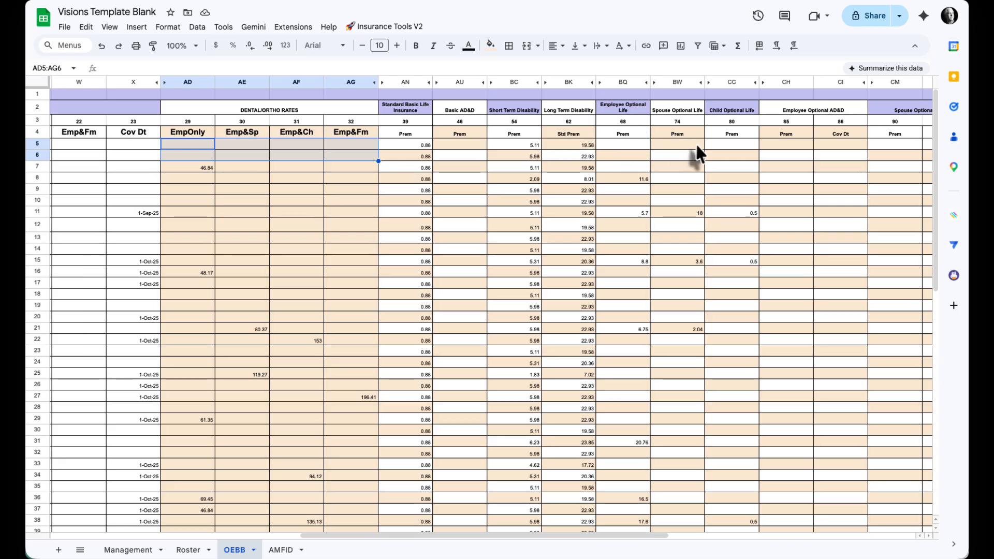
{"action": "scroll", "coordinate": [799, 155], "scroll_direction": "right", "scroll_amount": 5}
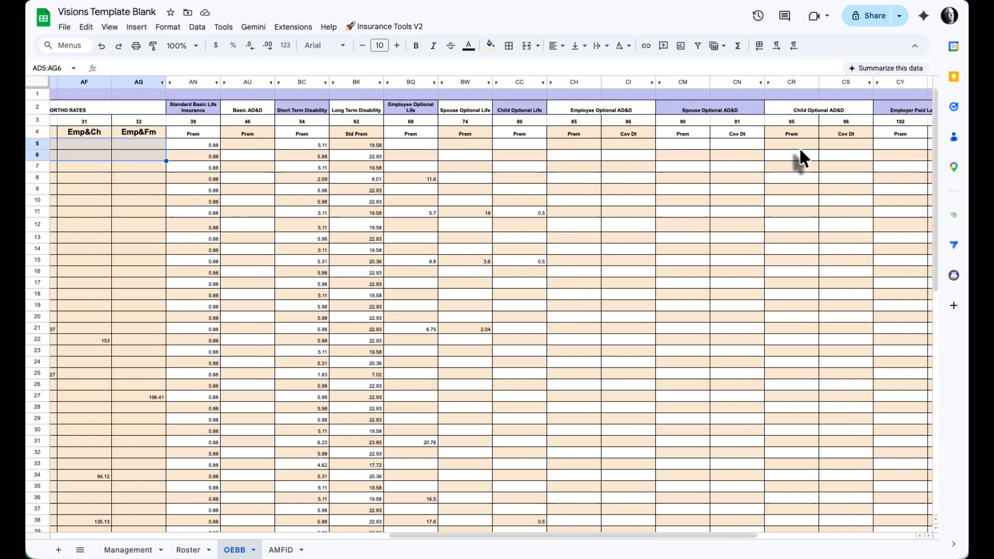
{"action": "scroll", "coordinate": [799, 149], "scroll_direction": "right", "scroll_amount": 8}
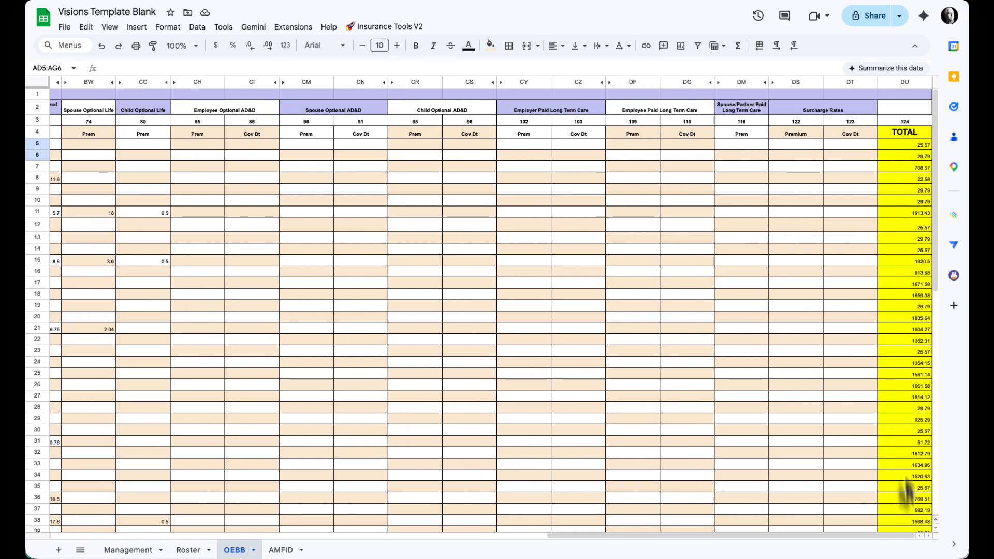
{"action": "scroll", "coordinate": [639, 406], "scroll_direction": "left", "scroll_amount": 15}
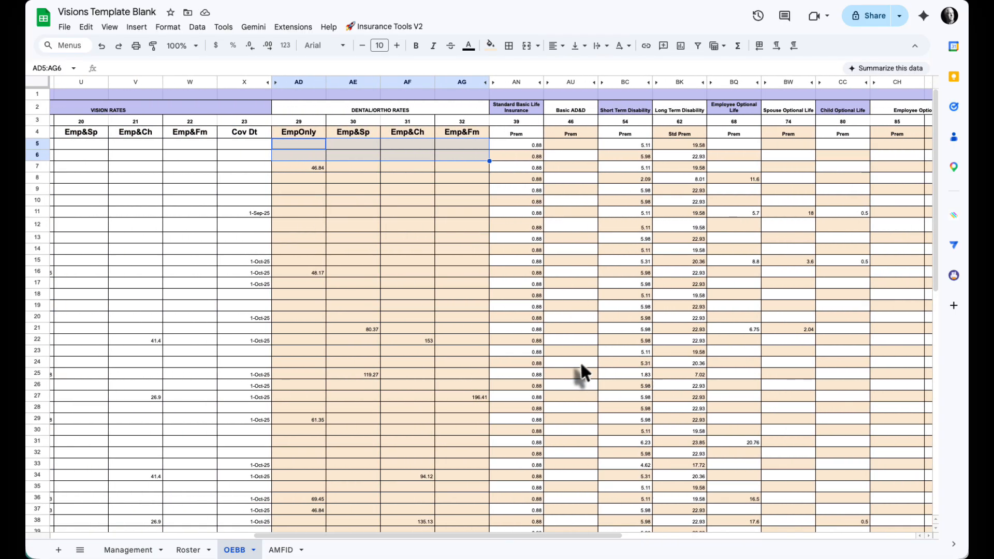
{"action": "left_click", "coordinate": [281, 549]}
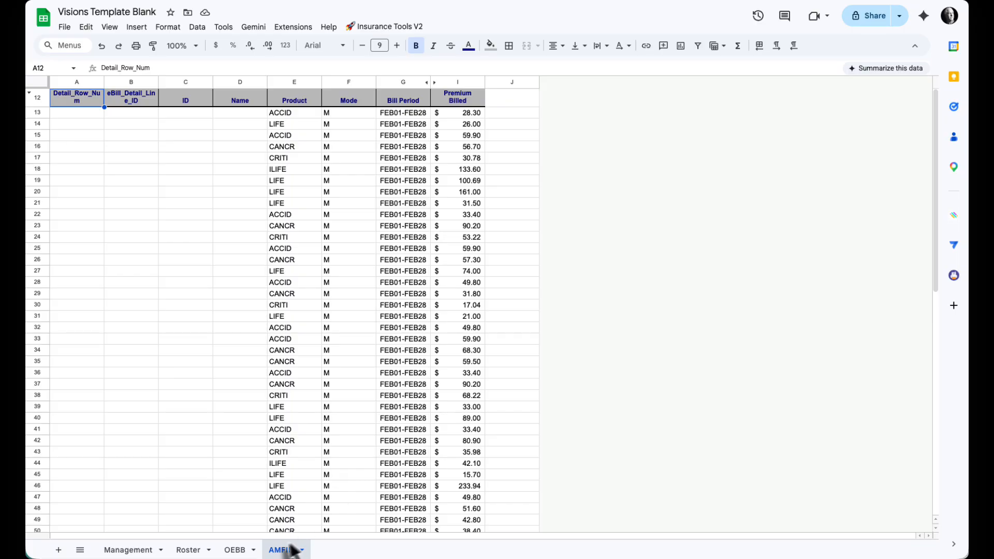
Step: Run the Insert Rows and Codes script from the Roster sheet
{"action": "left_click", "coordinate": [188, 550]}
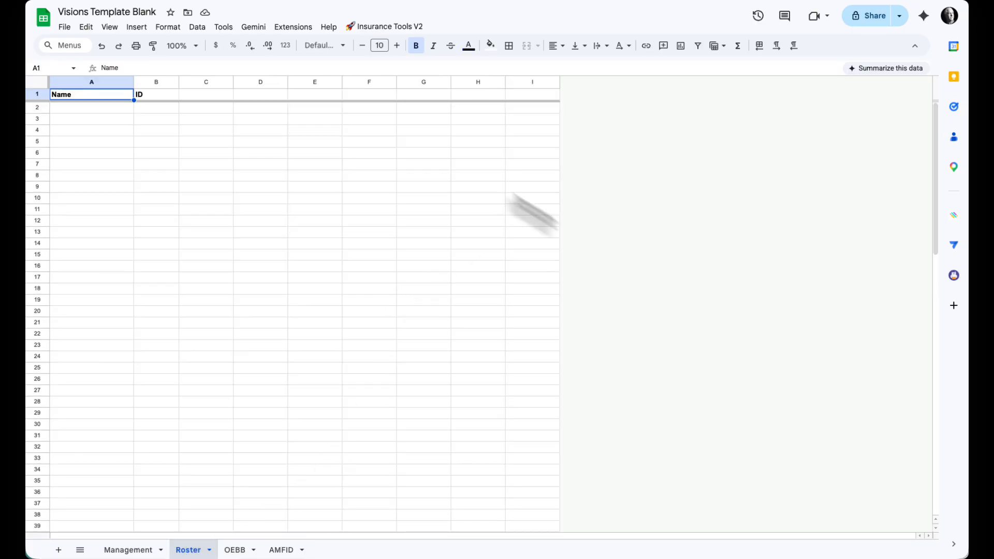
{"action": "left_click", "coordinate": [391, 27]}
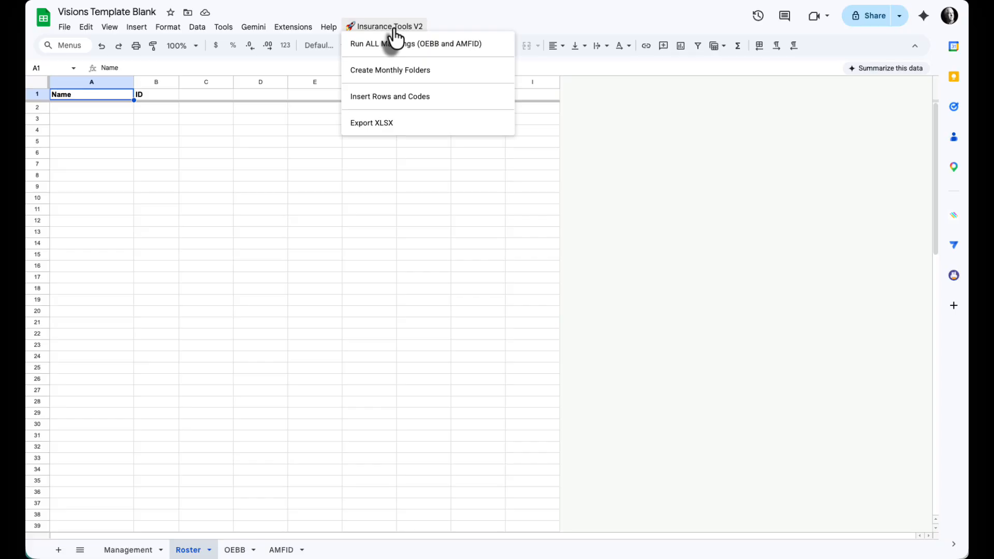
{"action": "left_click", "coordinate": [411, 104]}
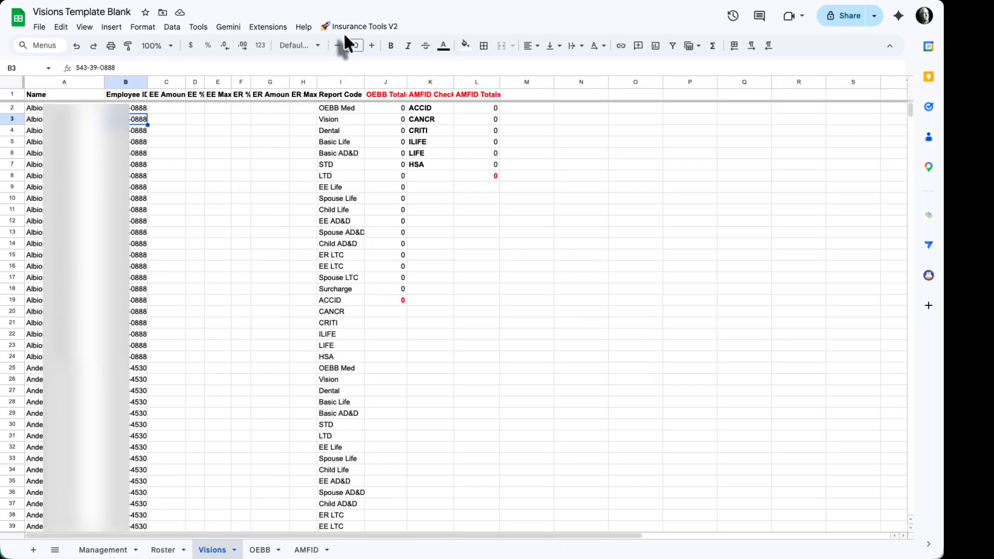
Step: Check the Insurance Tools V2 commands from the Visions sheet and view the Roster sheet's names and IDs
{"action": "left_click", "coordinate": [352, 26]}
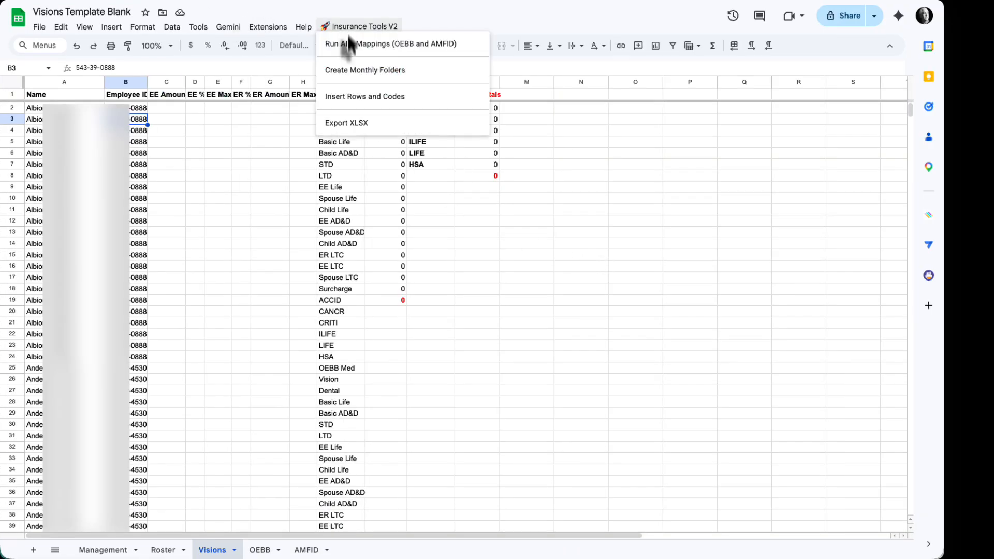
{"action": "left_click", "coordinate": [496, 312]}
{"action": "left_click", "coordinate": [163, 550]}
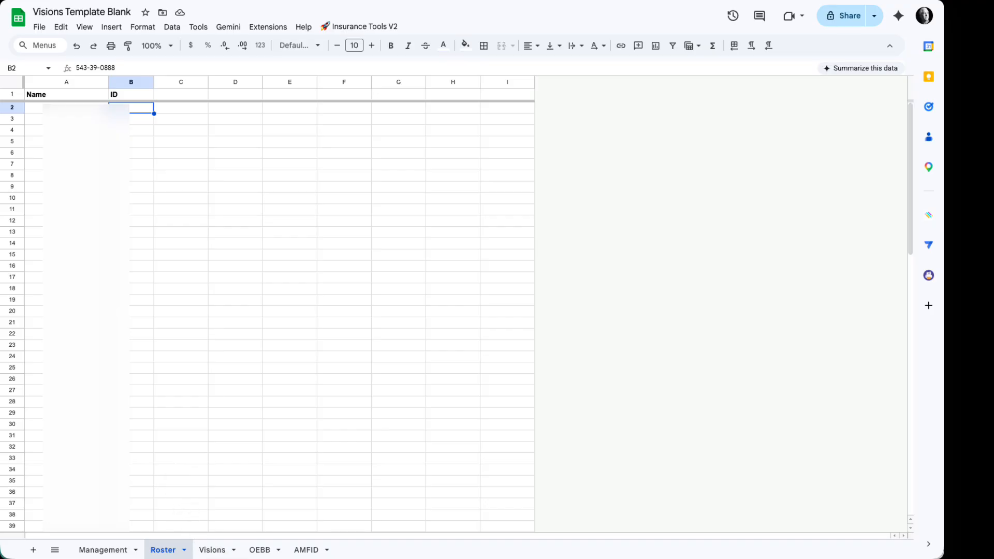
Step: On the Visions sheet, highlight the OEBB Totals, AMFID Check and AMFID Totals columns, and open the OEBB sheet for comparison
{"action": "left_click", "coordinate": [212, 549]}
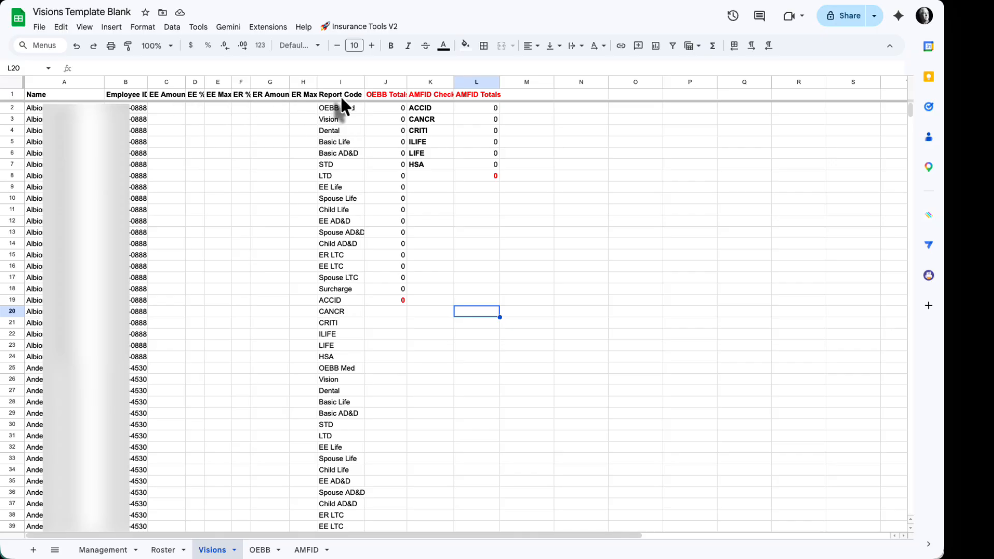
{"action": "left_click_drag", "start_coordinate": [67, 82], "coordinate": [472, 78]}
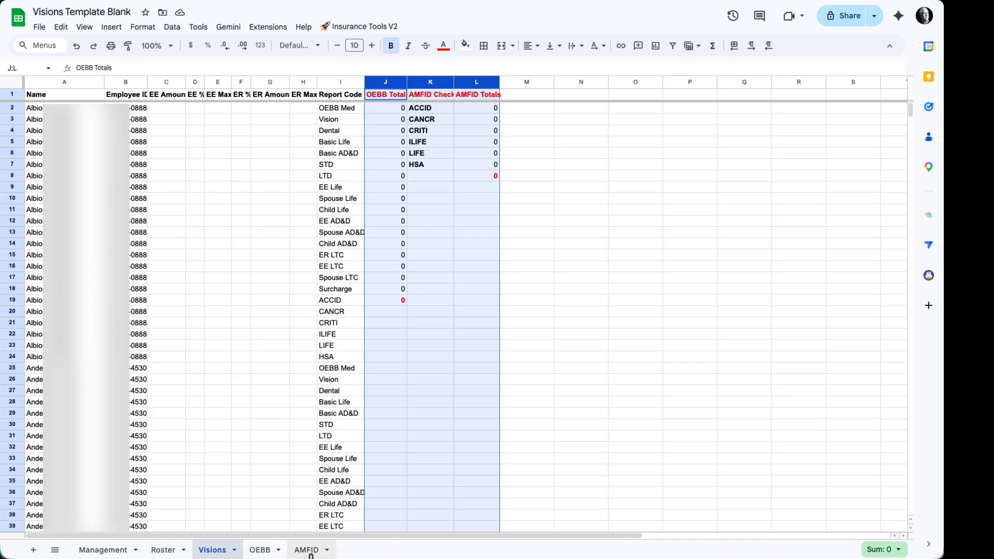
{"action": "left_click", "coordinate": [260, 550]}
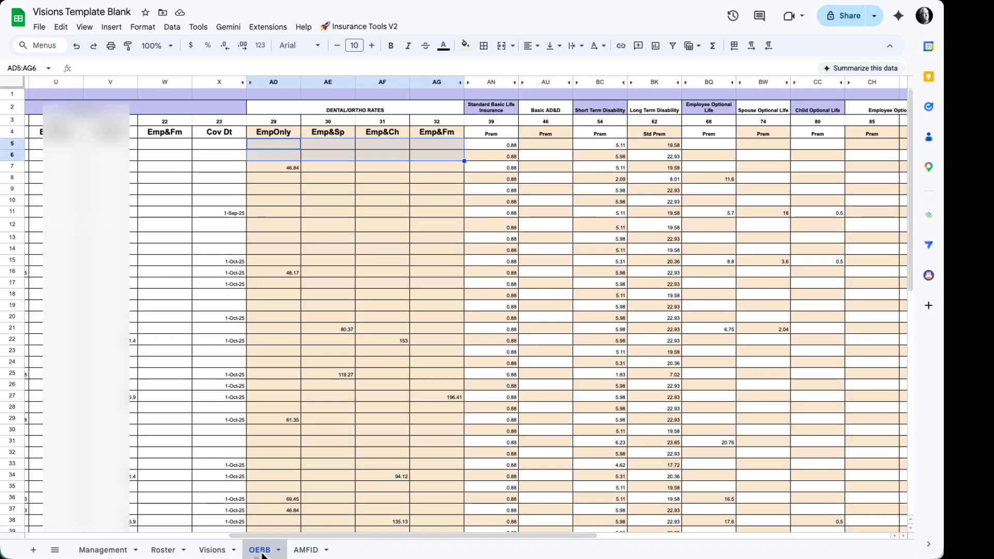
Step: View the AMFID sheet's premium data, then check the Insurance Tools V2 commands from the Visions sheet
{"action": "left_click", "coordinate": [305, 549]}
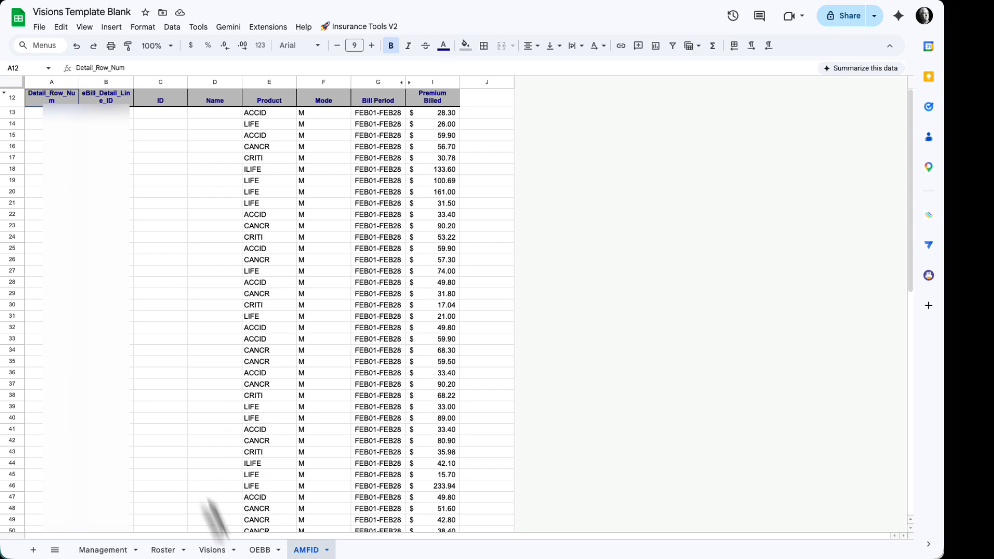
{"action": "left_click", "coordinate": [212, 549]}
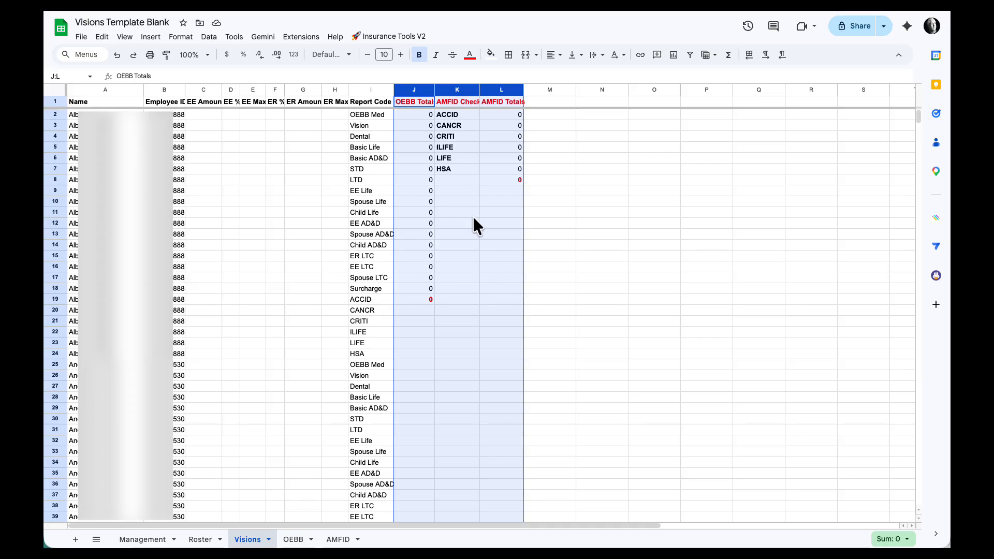
{"action": "left_click", "coordinate": [386, 36]}
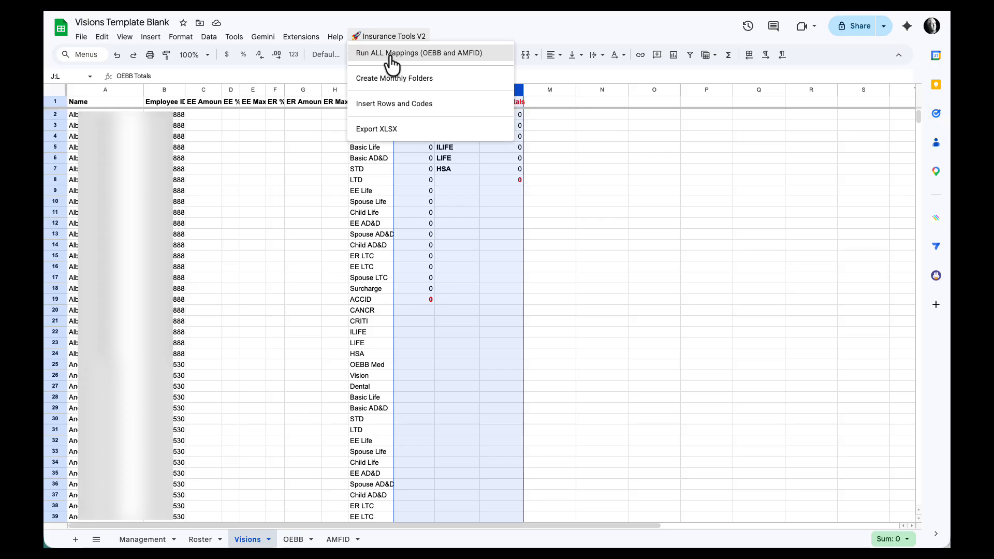
Step: Switch to the Apps Script project and examine the runMasterInsuranceMapping code, including its OEBB configuration, AMFID processing and employer cap logic
{"action": "left_click", "coordinate": [427, 2]}
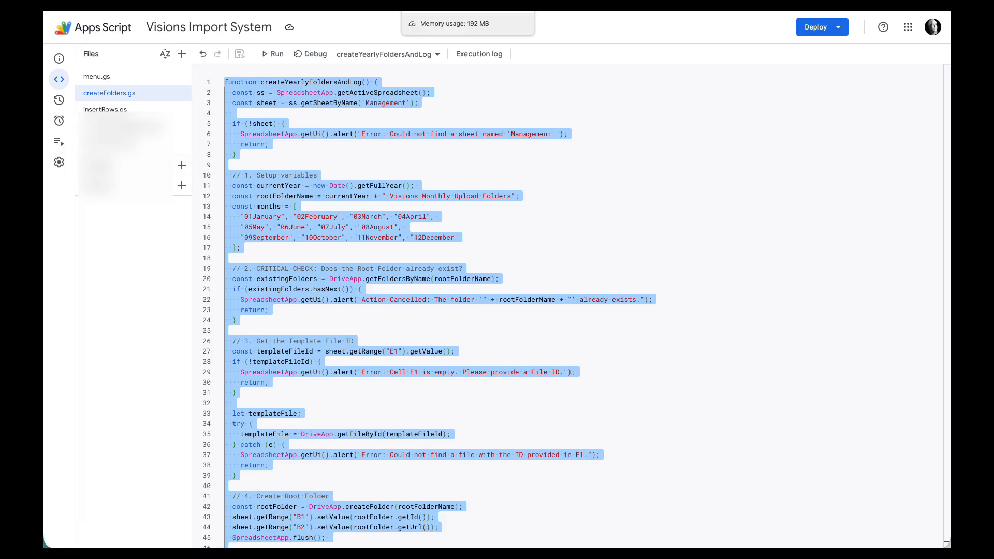
{"action": "left_click", "coordinate": [122, 127]}
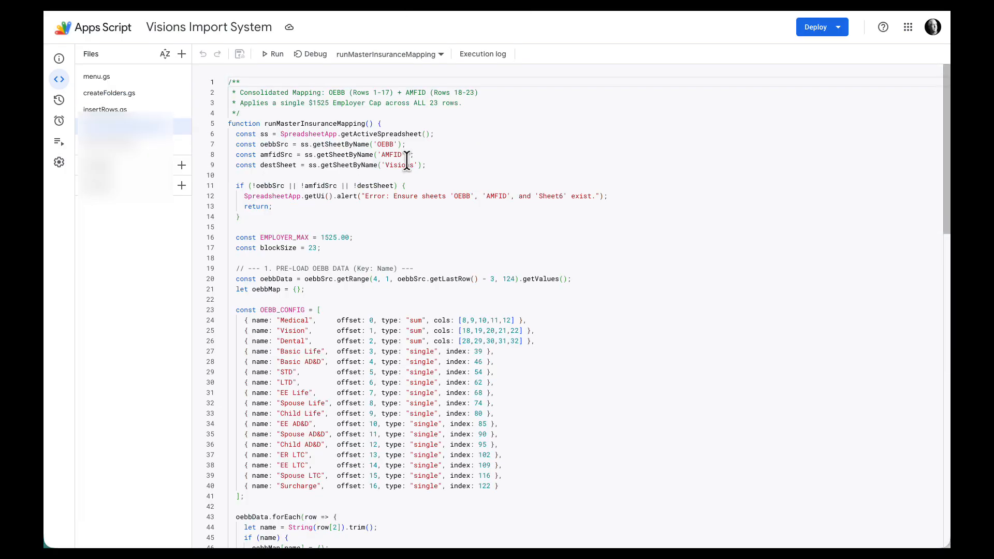
{"action": "scroll", "coordinate": [383, 222], "scroll_direction": "down", "scroll_amount": 3}
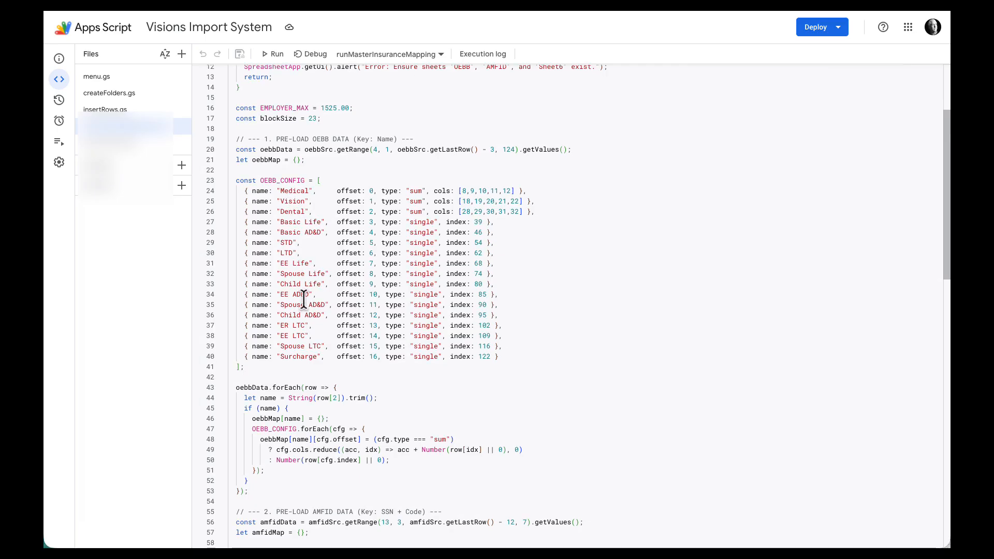
{"action": "scroll", "coordinate": [310, 367], "scroll_direction": "up", "scroll_amount": 1}
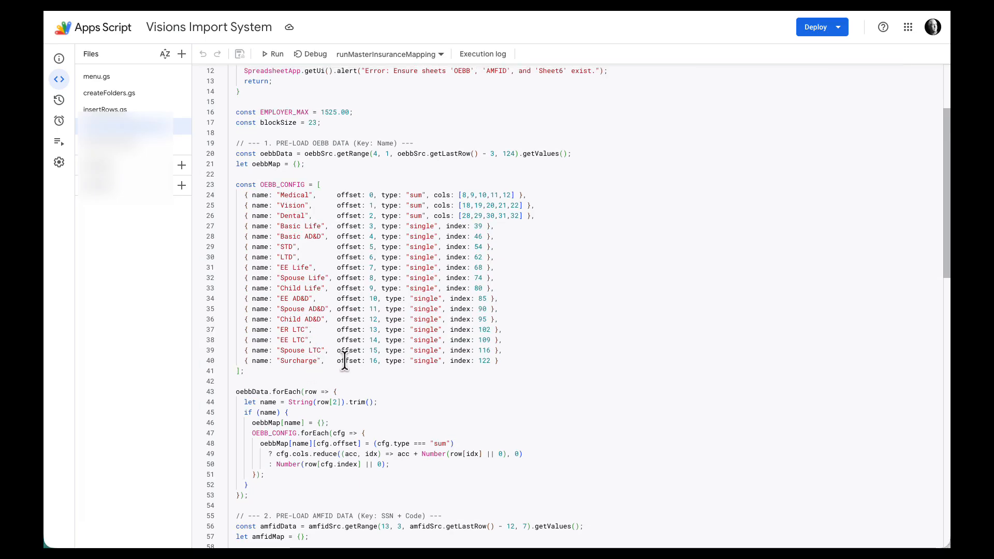
{"action": "scroll", "coordinate": [344, 355], "scroll_direction": "down", "scroll_amount": 15}
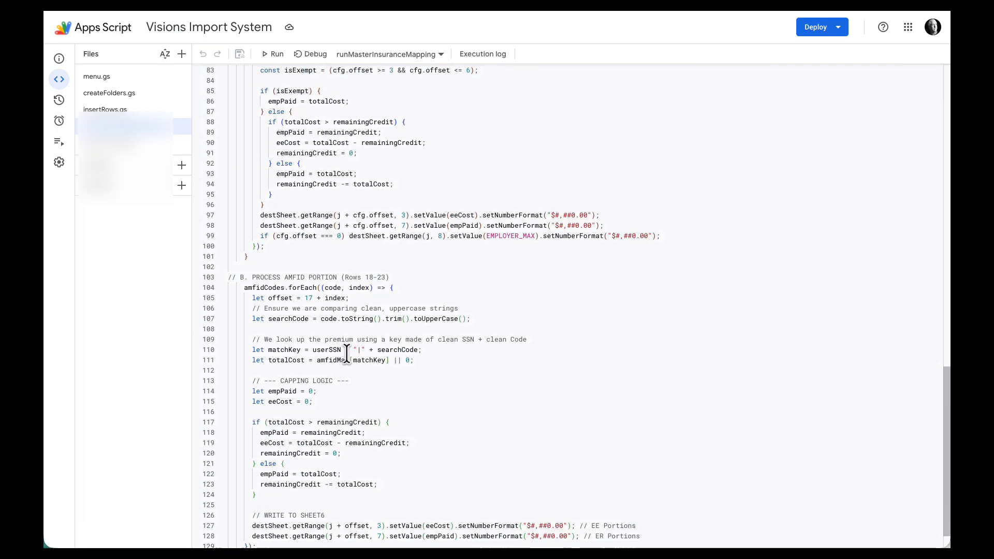
{"action": "scroll", "coordinate": [349, 355], "scroll_direction": "up", "scroll_amount": 5}
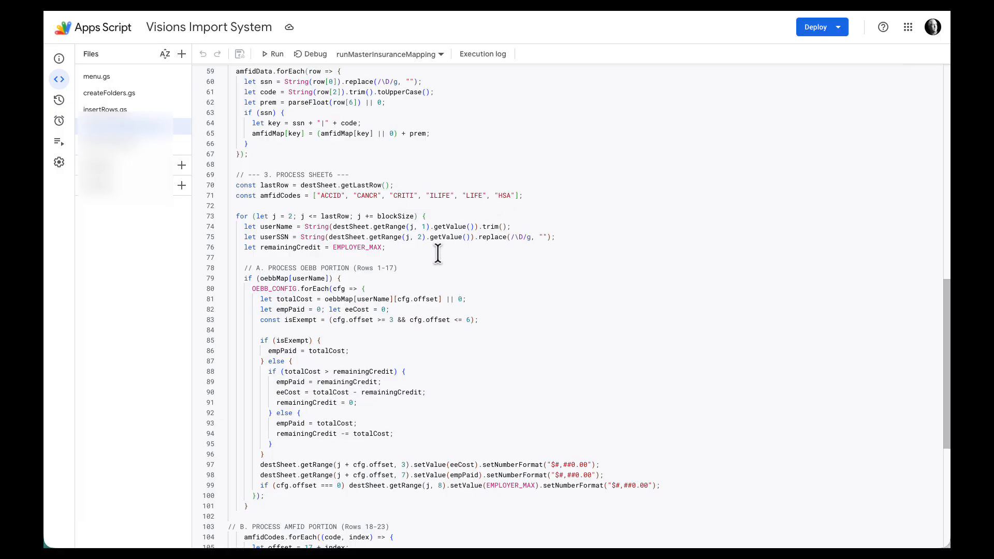
{"action": "scroll", "coordinate": [438, 253], "scroll_direction": "down", "scroll_amount": 1}
Step: Return to the Visions sheet in Google Sheets and run all OEBB and AMFID mappings
{"action": "left_click", "coordinate": [440, 5]}
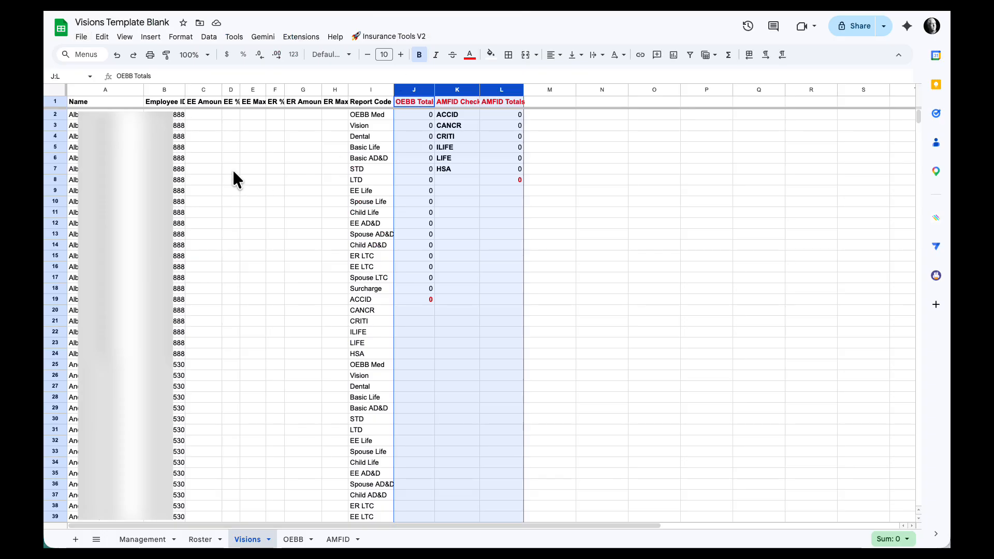
{"action": "left_click", "coordinate": [398, 37]}
{"action": "left_click", "coordinate": [394, 49]}
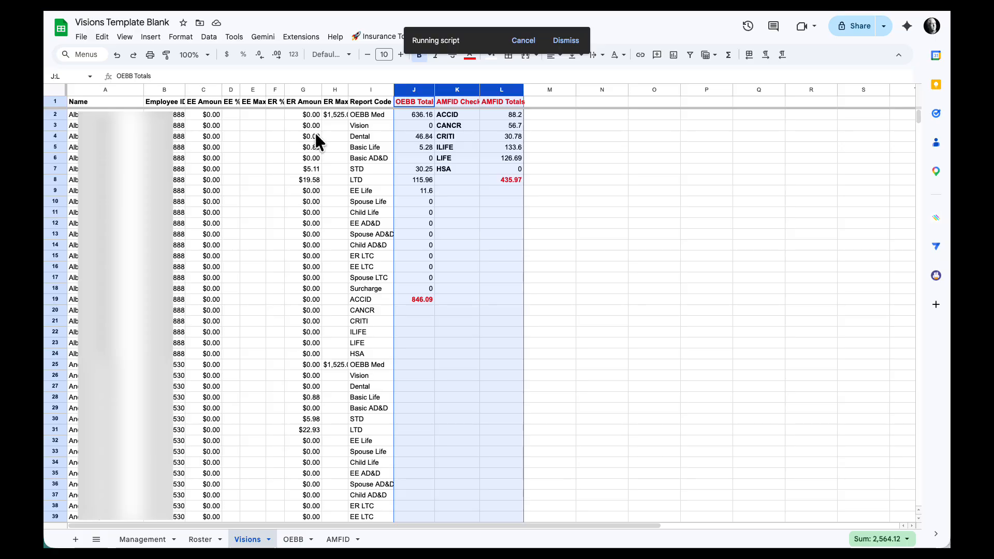
Step: Auto-fit the widths of all columns on the Visions sheet and clear the whole-sheet selection
{"action": "left_click", "coordinate": [56, 90]}
{"action": "double_click", "coordinate": [144, 90]}
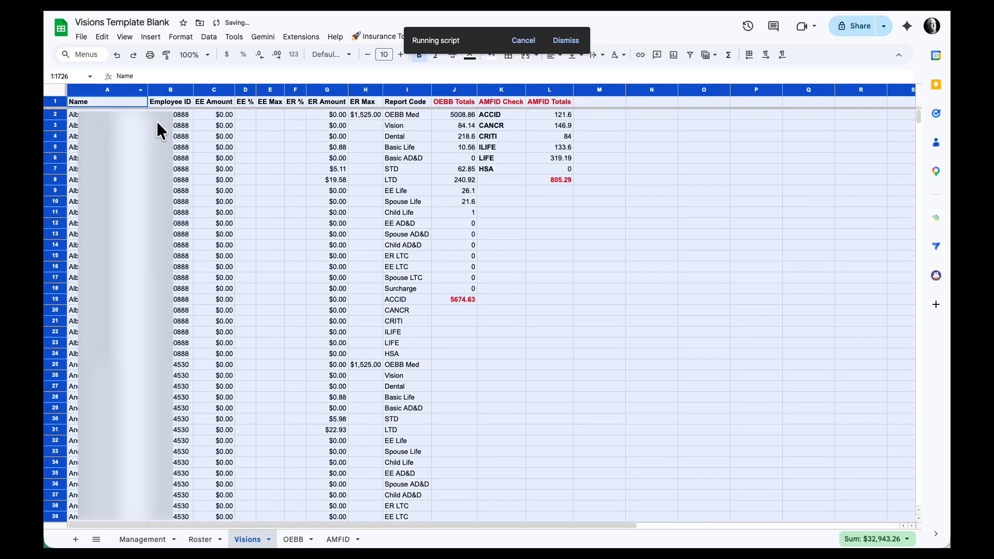
{"action": "left_click", "coordinate": [341, 167]}
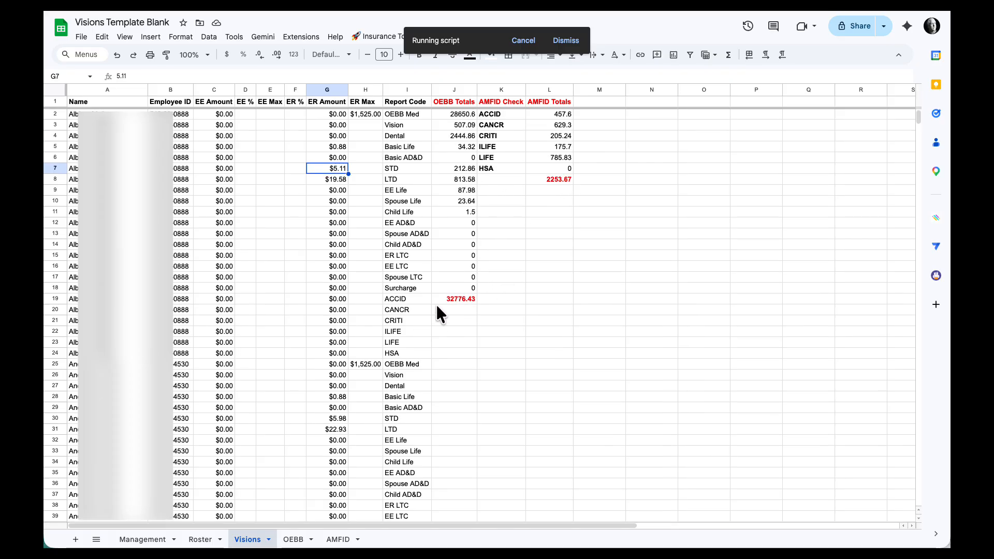
Step: Compare the OEBB sheet's grand total in column DU with the Visions OEBB Totals during the mapping run, and dismiss the completion message
{"action": "left_click", "coordinate": [298, 539]}
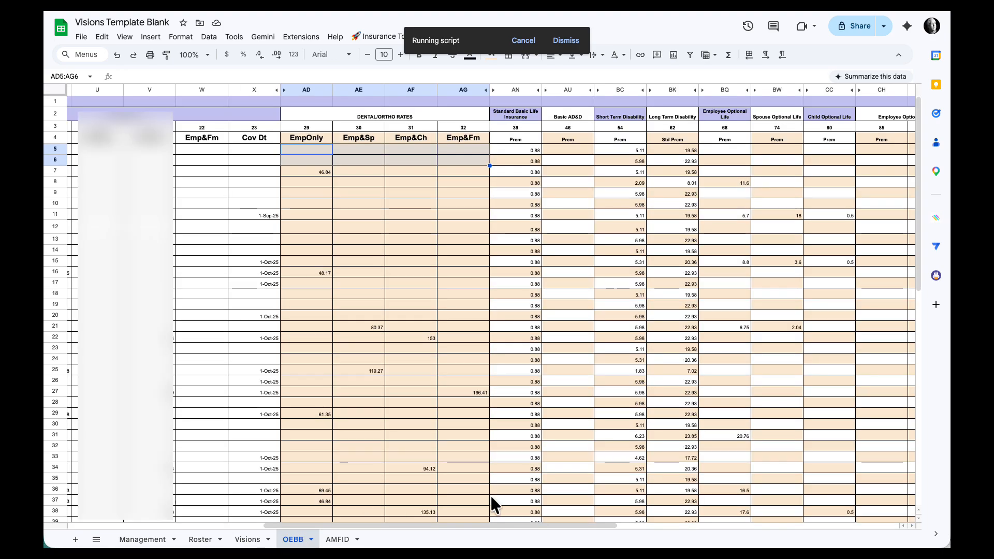
{"action": "scroll", "coordinate": [567, 489], "scroll_direction": "right", "scroll_amount": 15}
{"action": "scroll", "coordinate": [569, 489], "scroll_direction": "down", "scroll_amount": 10}
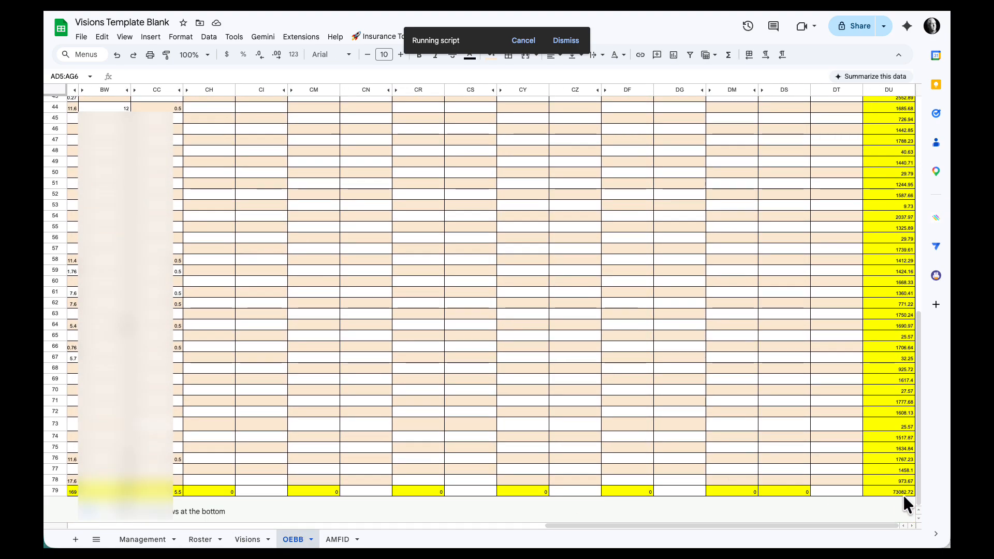
{"action": "left_click", "coordinate": [253, 541]}
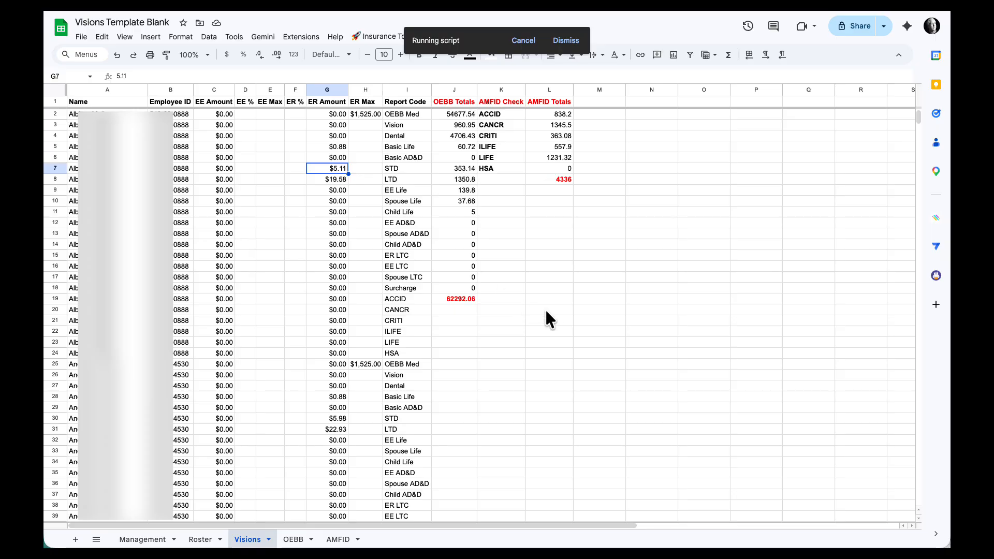
{"action": "scroll", "coordinate": [524, 315], "scroll_direction": "right", "scroll_amount": 1}
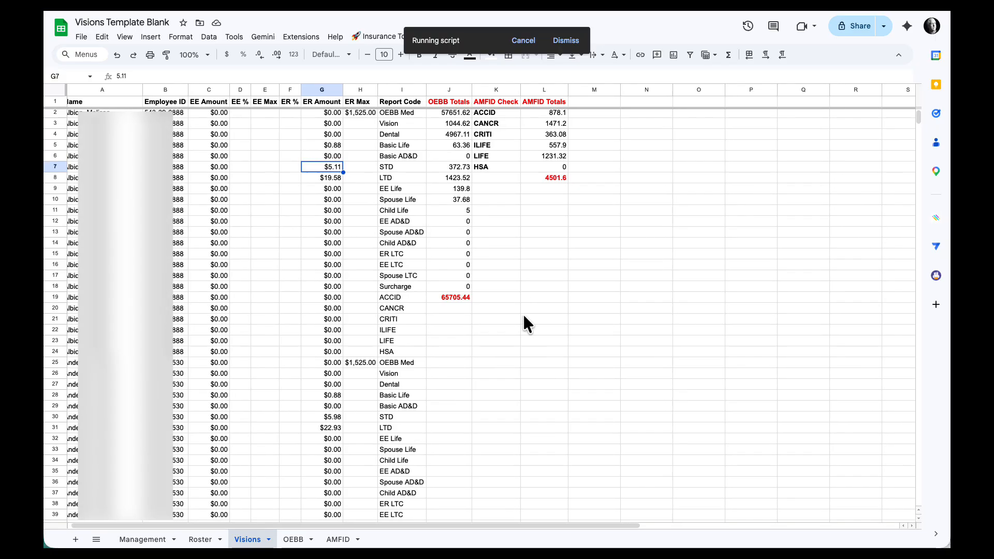
{"action": "left_click", "coordinate": [292, 539]}
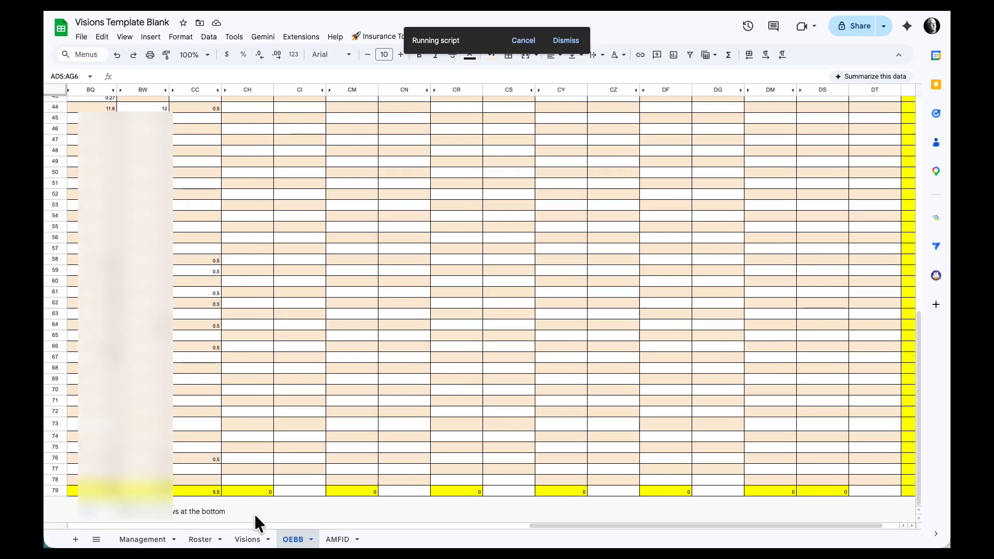
{"action": "left_click", "coordinate": [246, 539]}
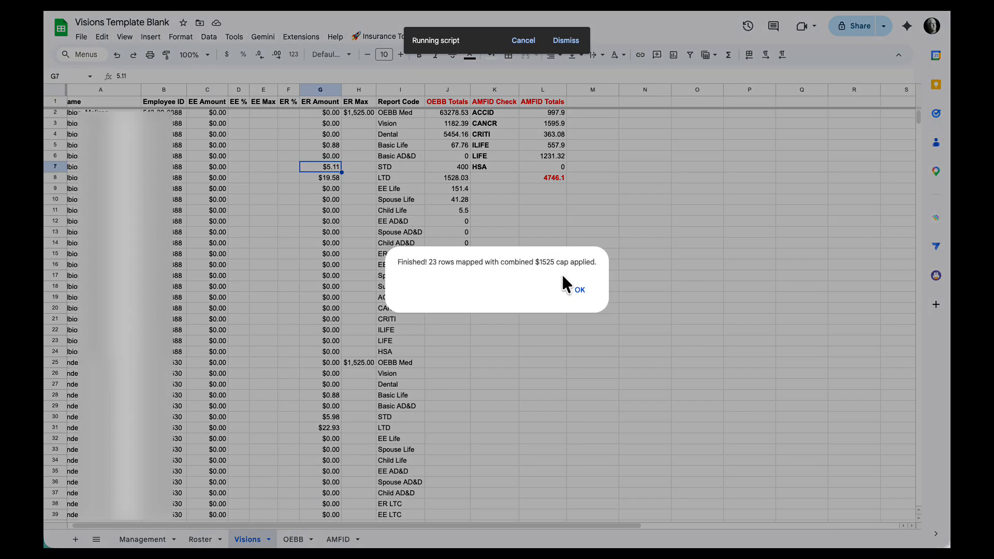
{"action": "left_click", "coordinate": [577, 290]}
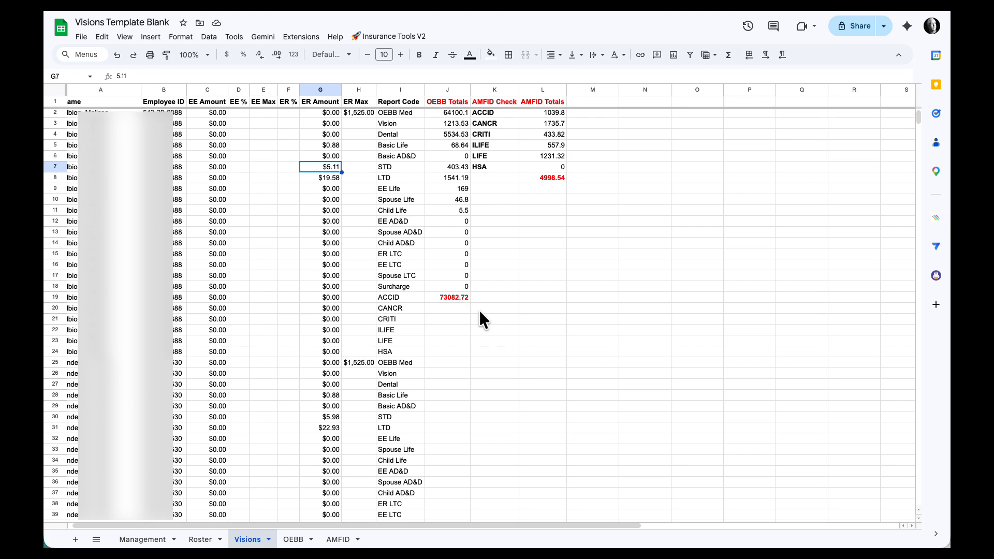
Step: Check OEBB cell DU79 and the AMFID sheet's final premium total against the red totals on the Visions sheet
{"action": "left_click", "coordinate": [296, 539]}
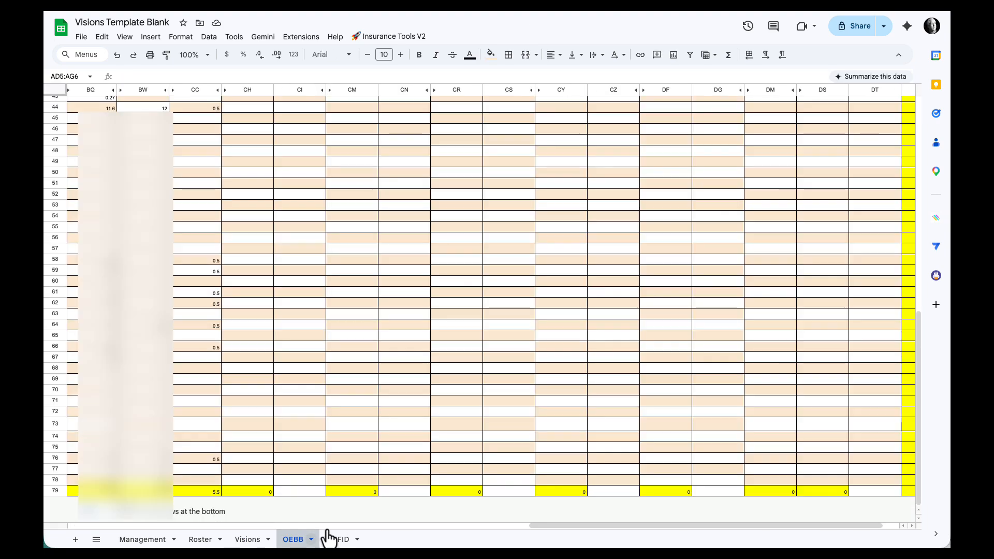
{"action": "left_click", "coordinate": [902, 493]}
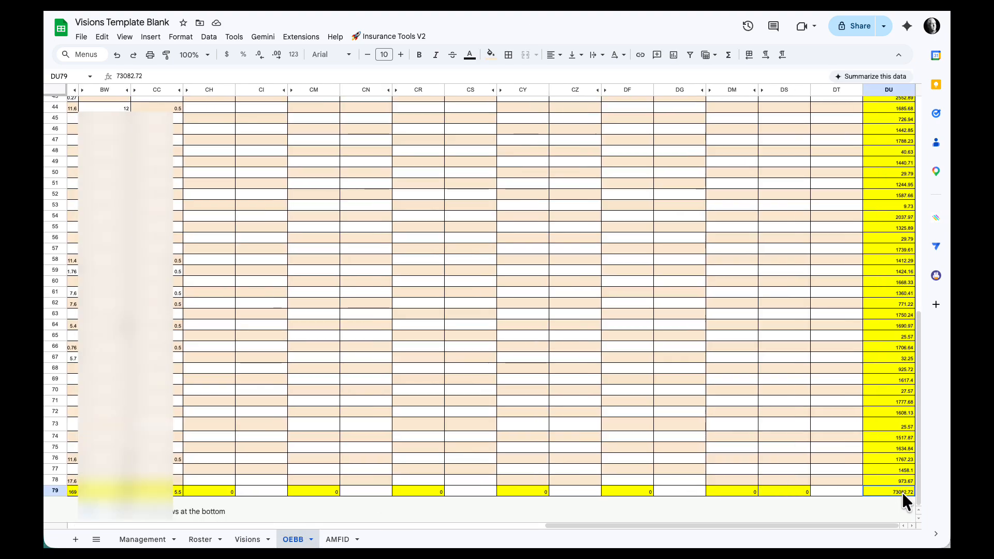
{"action": "left_click", "coordinate": [337, 539]}
{"action": "scroll", "coordinate": [472, 383], "scroll_direction": "down", "scroll_amount": 15}
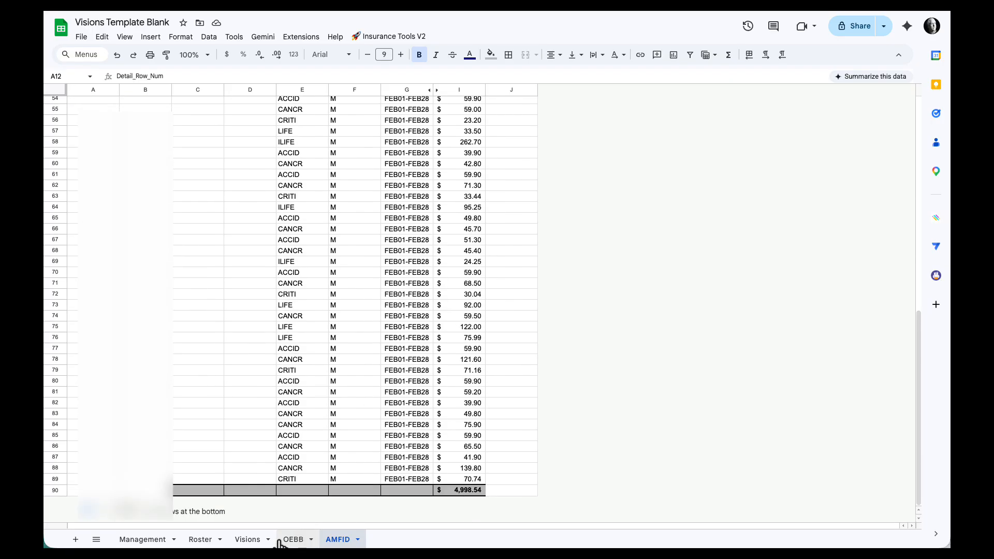
{"action": "left_click", "coordinate": [248, 539]}
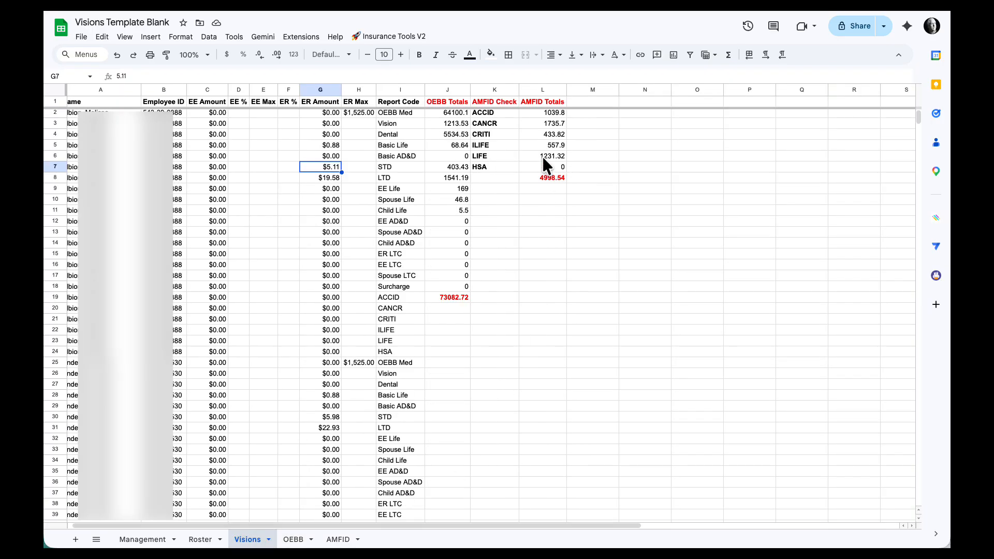
{"action": "scroll", "coordinate": [544, 243], "scroll_direction": "left", "scroll_amount": 1}
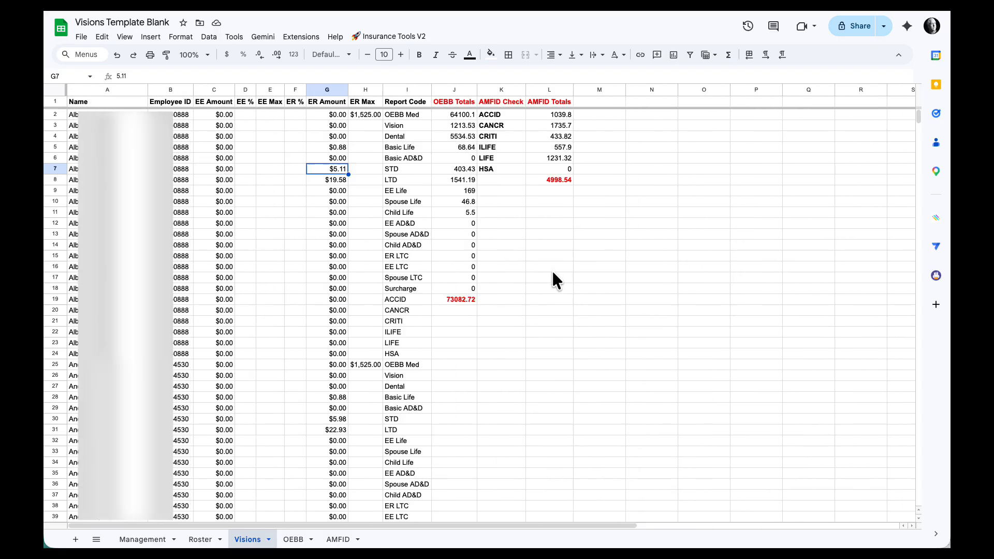
Step: Export the Visions data as an XLSX file for the month of January and dismiss the completion message
{"action": "left_click", "coordinate": [391, 38]}
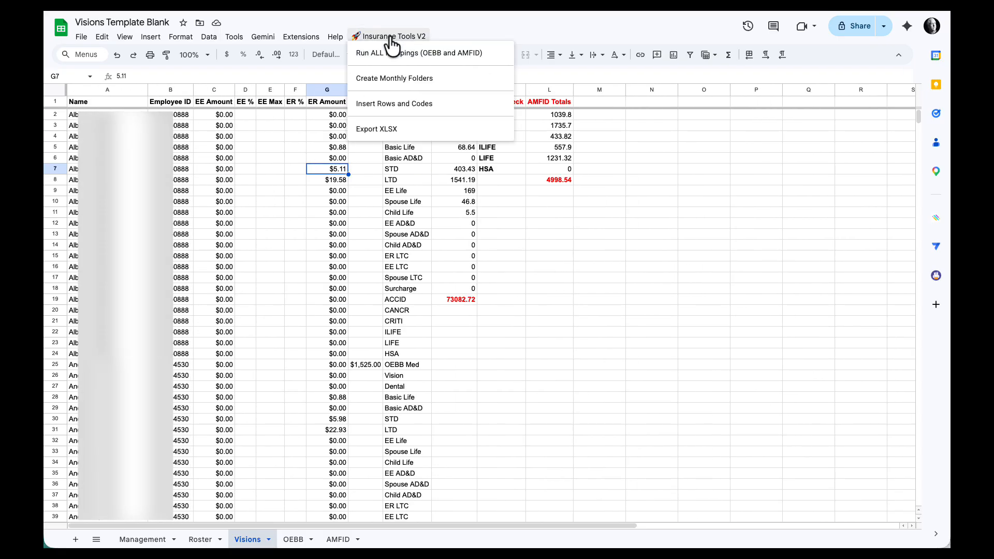
{"action": "left_click", "coordinate": [382, 132]}
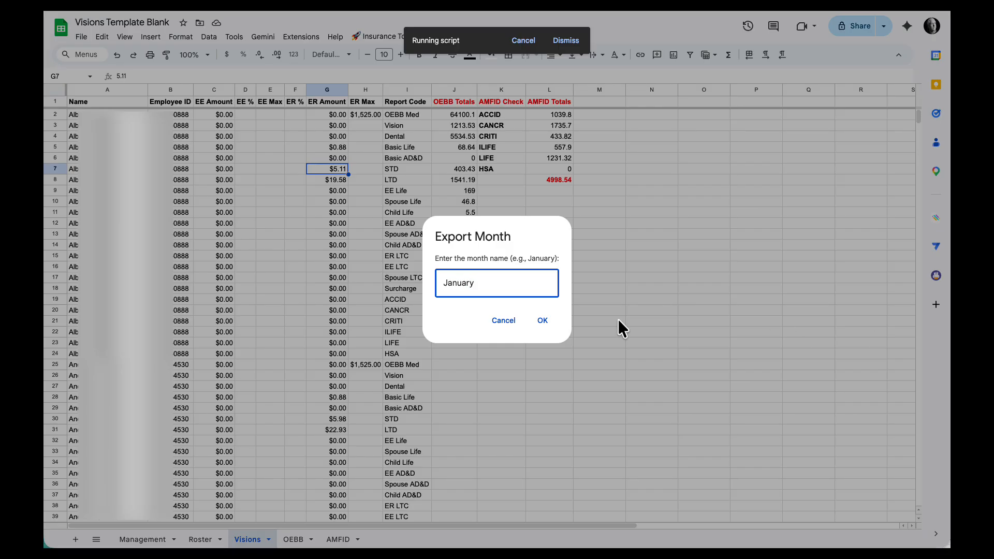
{"action": "left_click", "coordinate": [540, 321]}
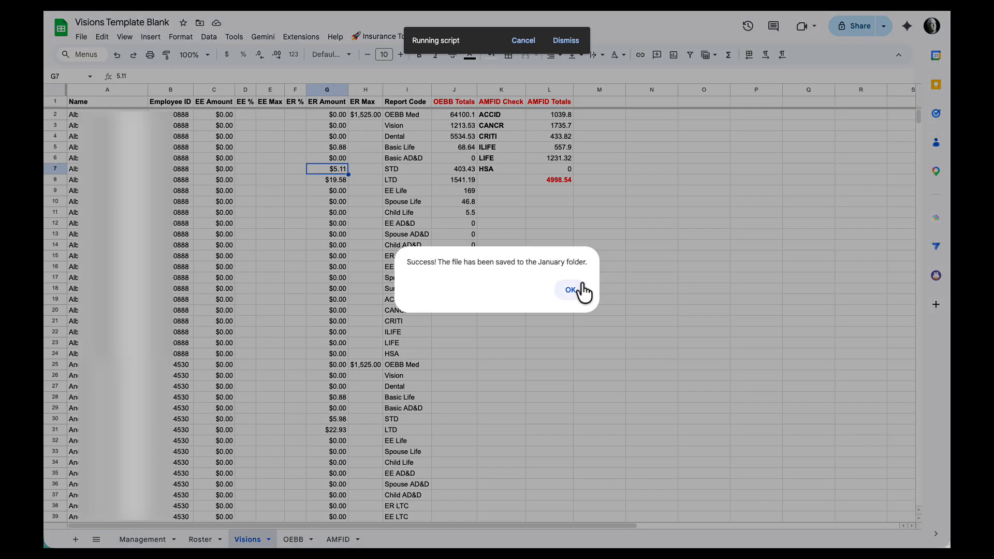
{"action": "left_click", "coordinate": [571, 290]}
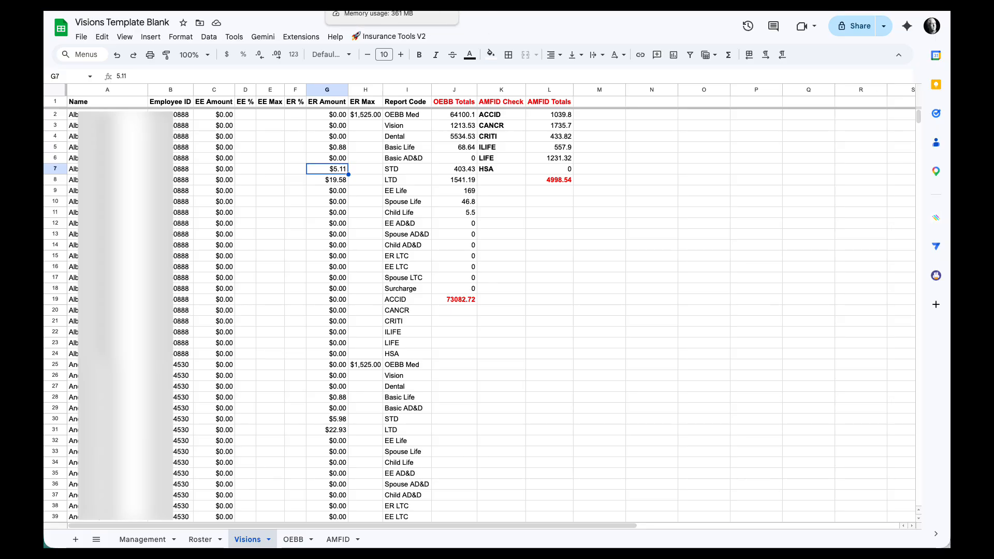
Step: Open the 01January Drive folder from its link on the Management sheet, and open the exported January OEBB Vision Import.xlsx file
{"action": "left_click", "coordinate": [155, 538]}
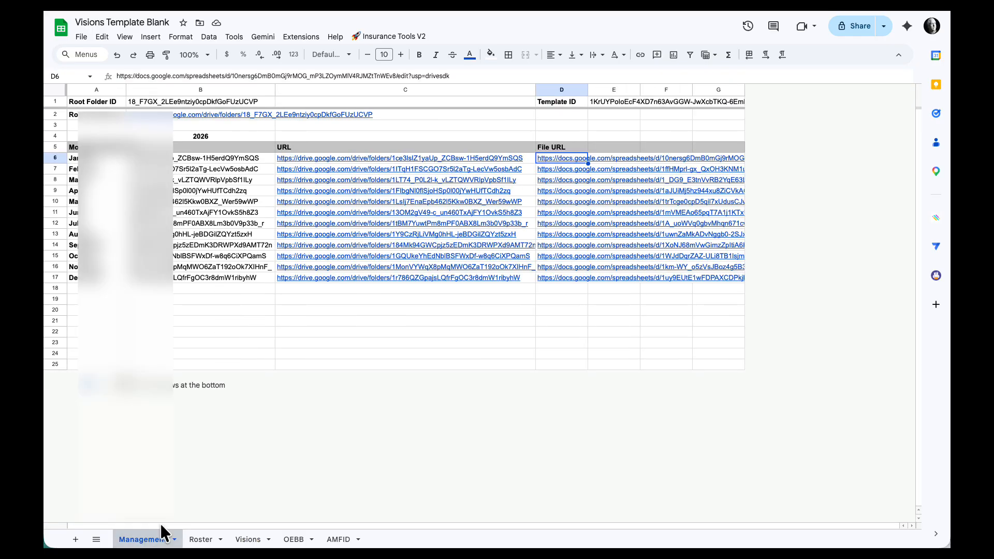
{"action": "left_click", "coordinate": [313, 160]}
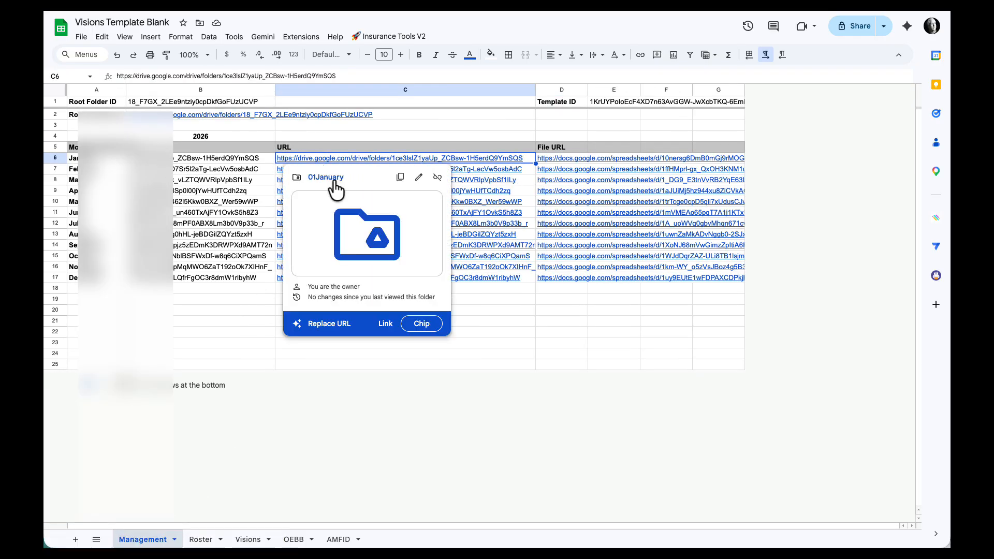
{"action": "left_click", "coordinate": [354, 232]}
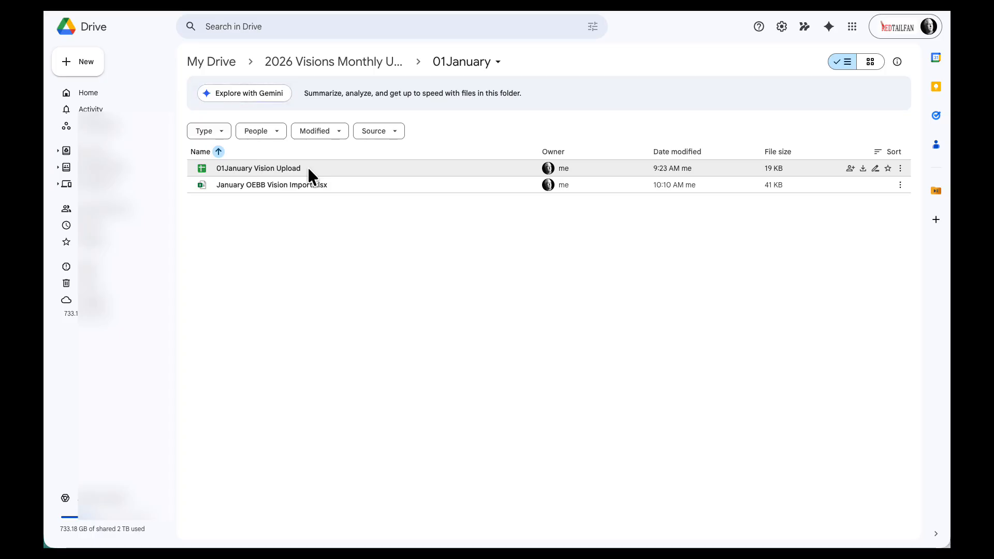
{"action": "double_click", "coordinate": [267, 185]}
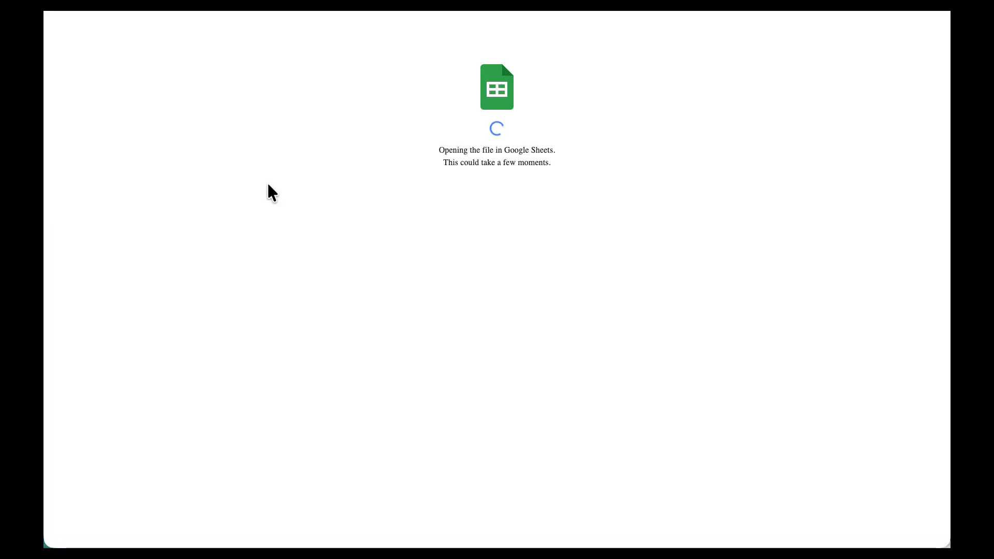